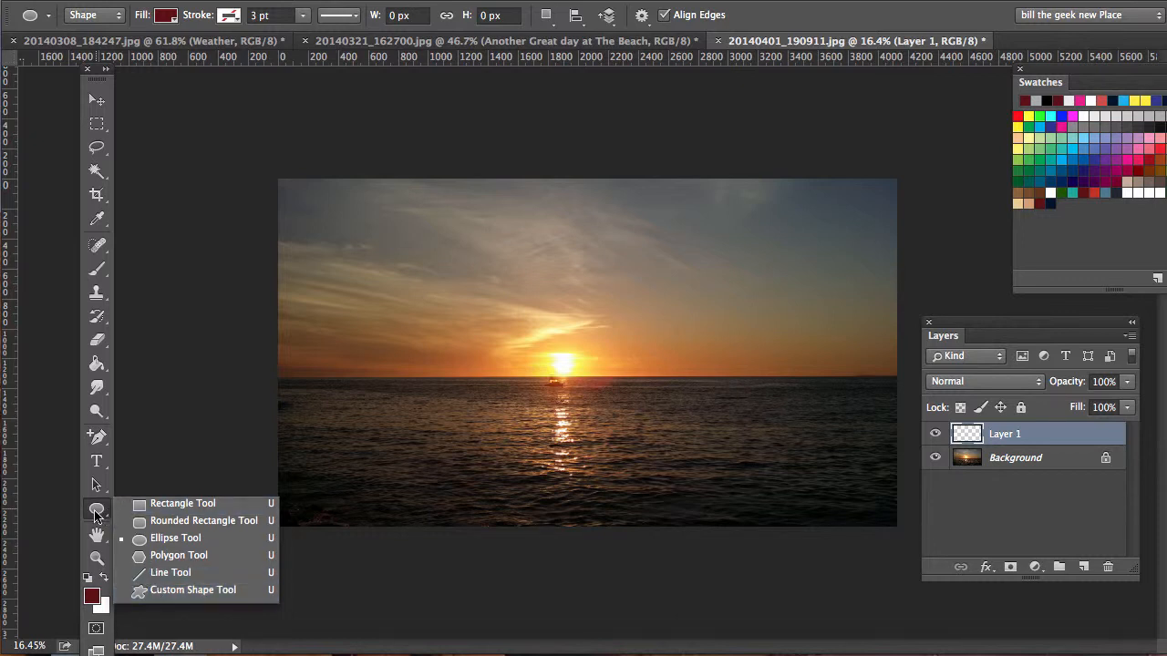
{"action": "left_click", "coordinate": [95, 513]}
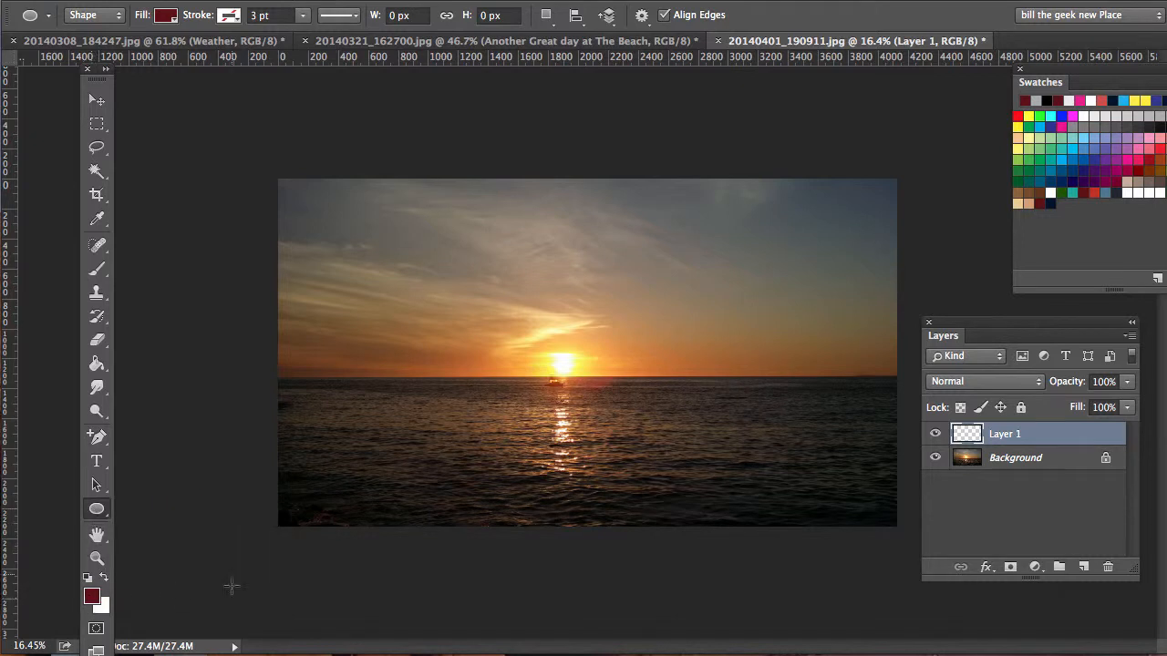
{"action": "left_click", "coordinate": [96, 558]}
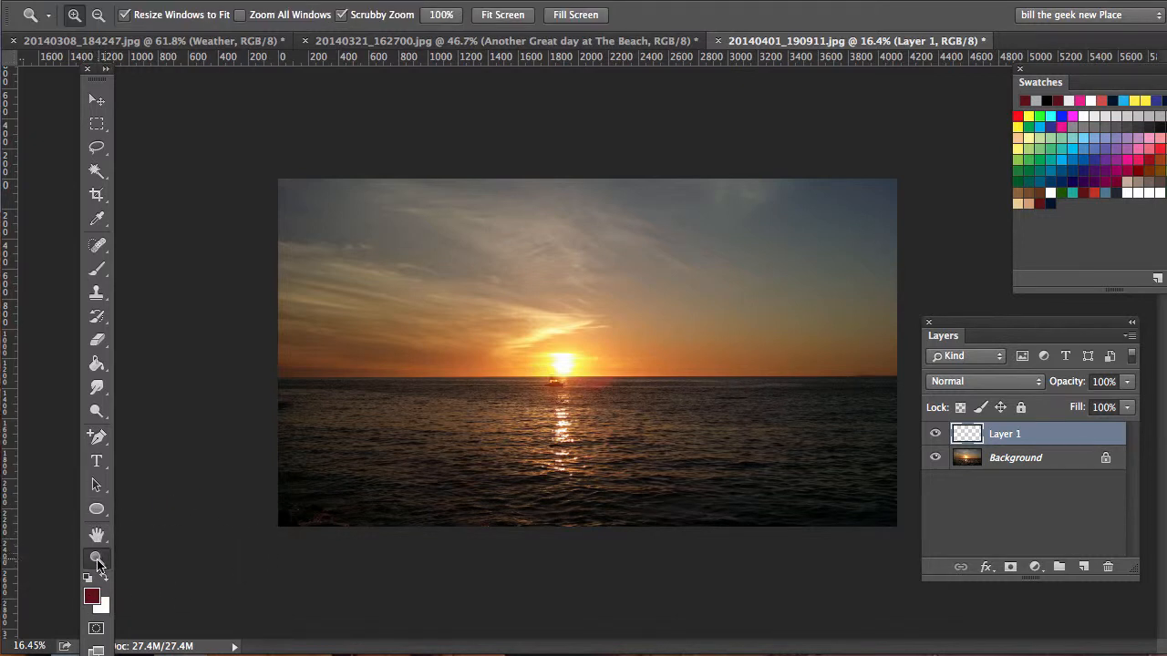
{"action": "left_click", "coordinate": [560, 382]}
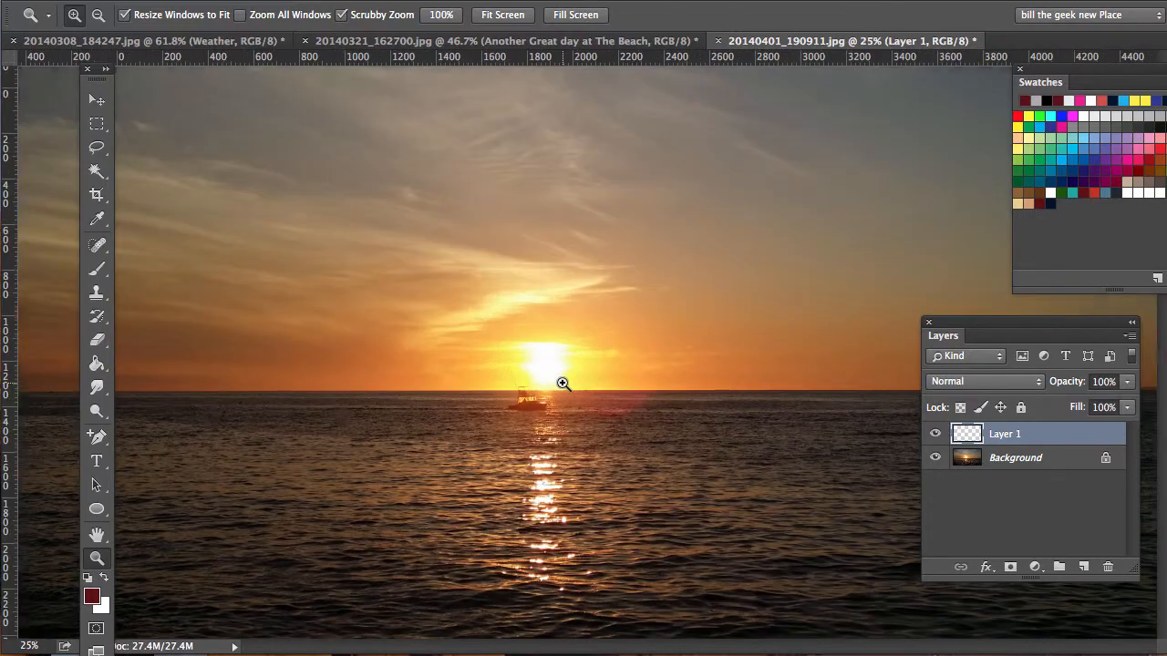
{"action": "left_click", "coordinate": [561, 383]}
{"action": "left_click", "coordinate": [562, 383]}
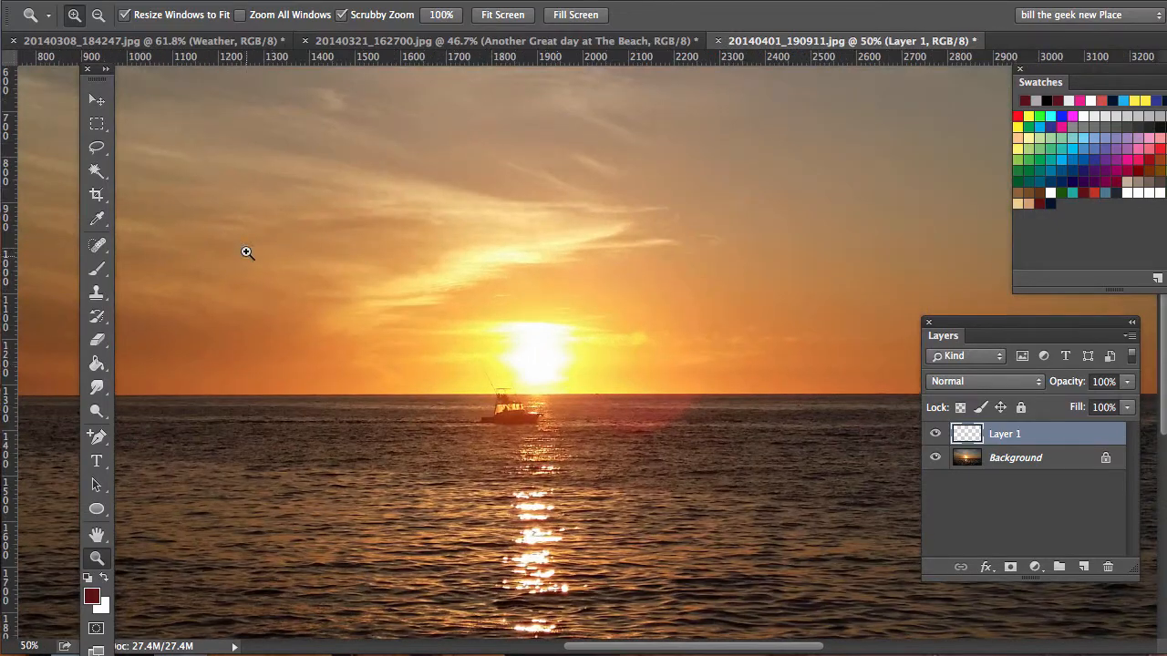
{"action": "left_click", "coordinate": [98, 197]}
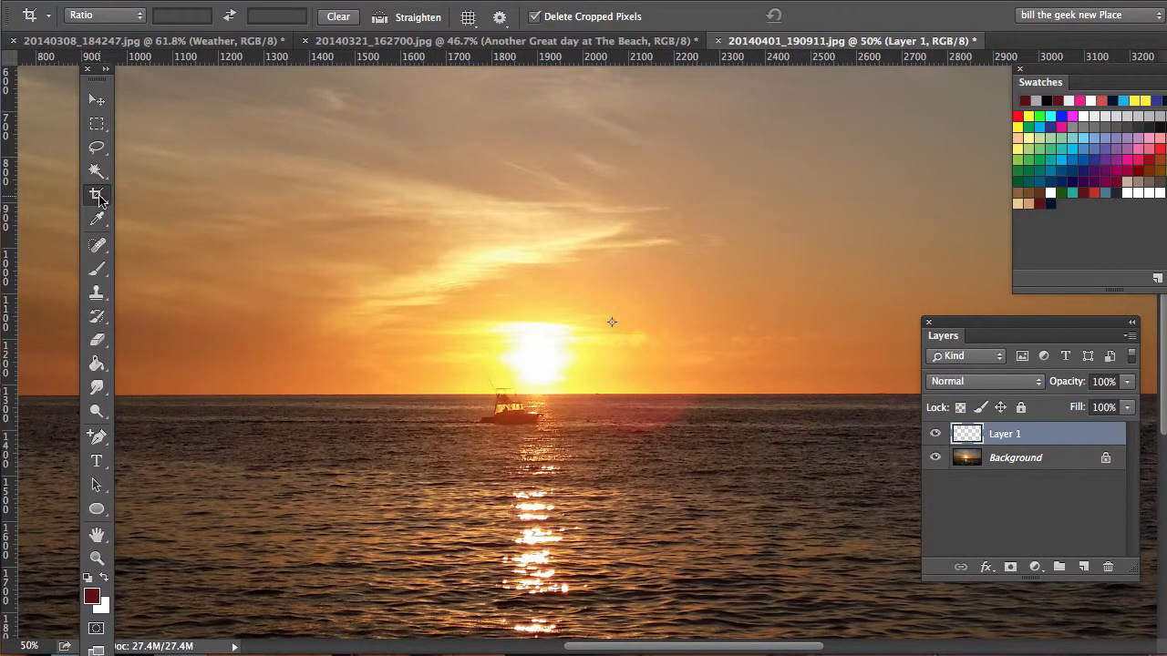
{"action": "double_click", "coordinate": [96, 535]}
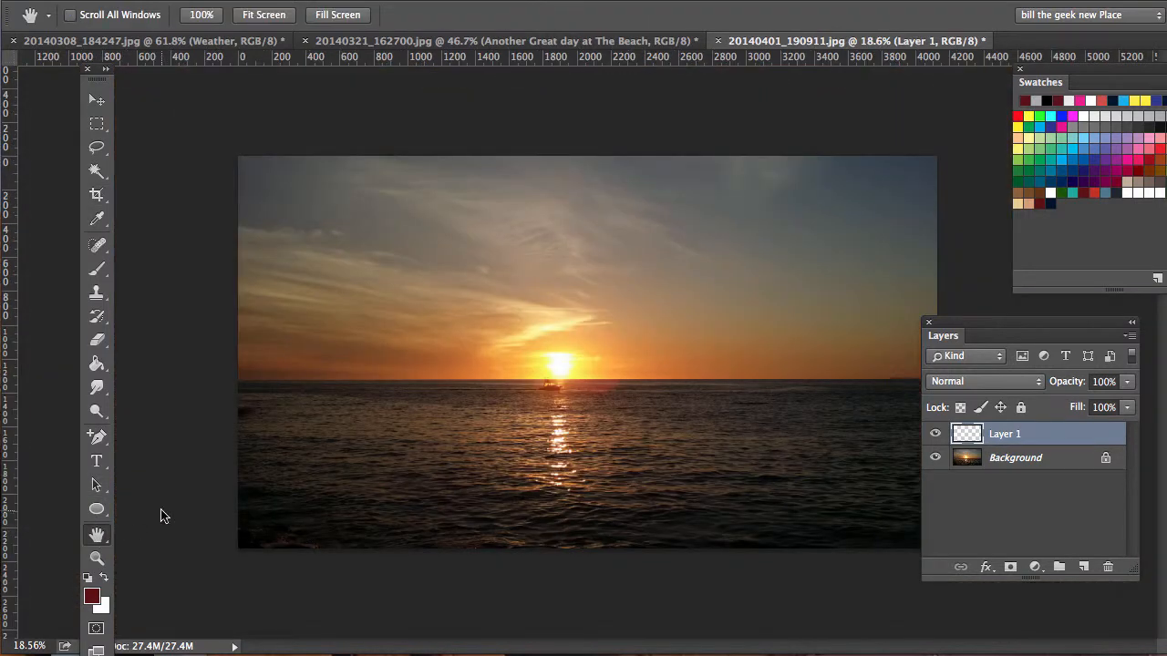
Step: Crop the sunset photo on all four sides to about 1300 by 880 px around the sun and boat
{"action": "left_click", "coordinate": [97, 195]}
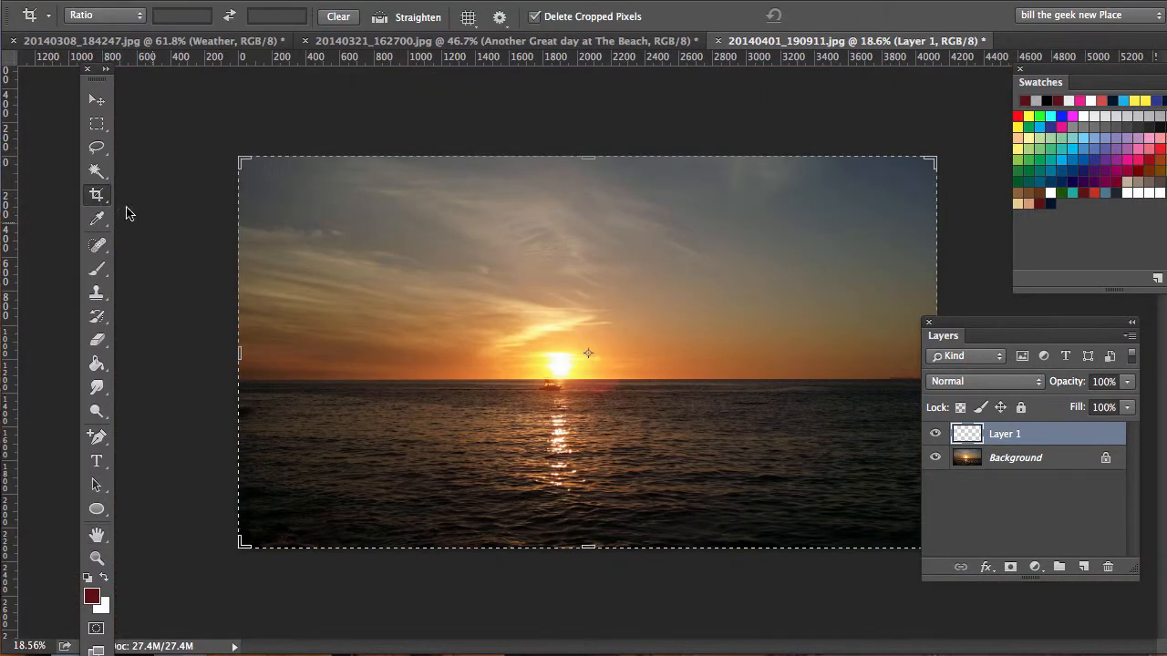
{"action": "left_click_drag", "start_coordinate": [240, 356], "coordinate": [344, 359]}
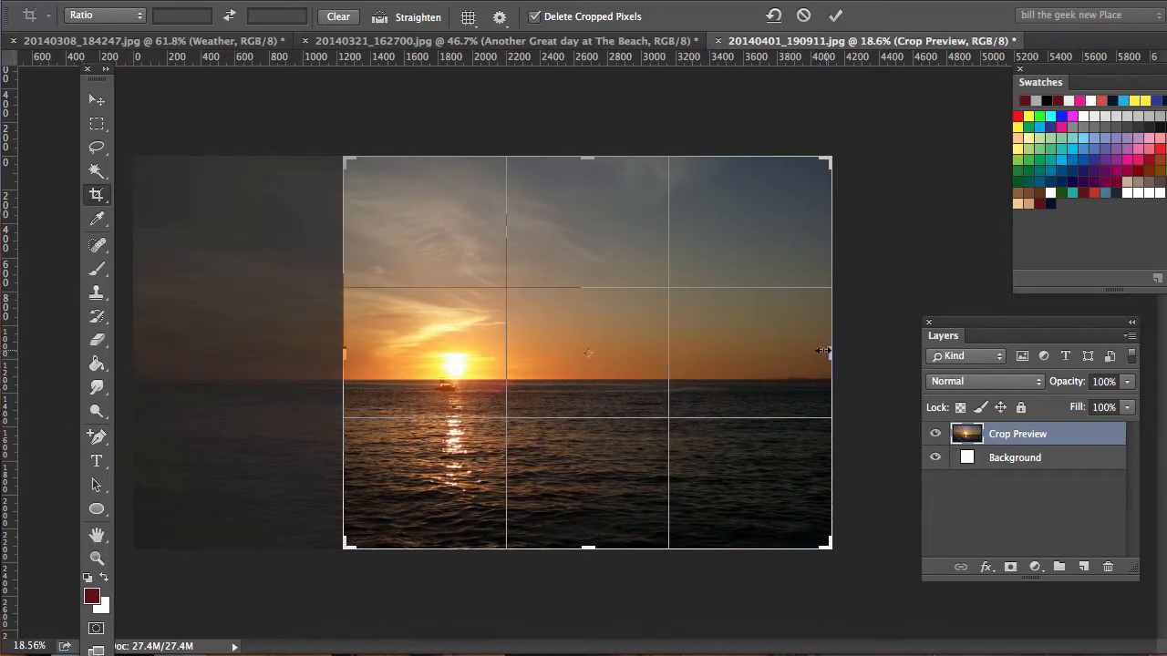
{"action": "left_click_drag", "start_coordinate": [822, 350], "coordinate": [693, 355]}
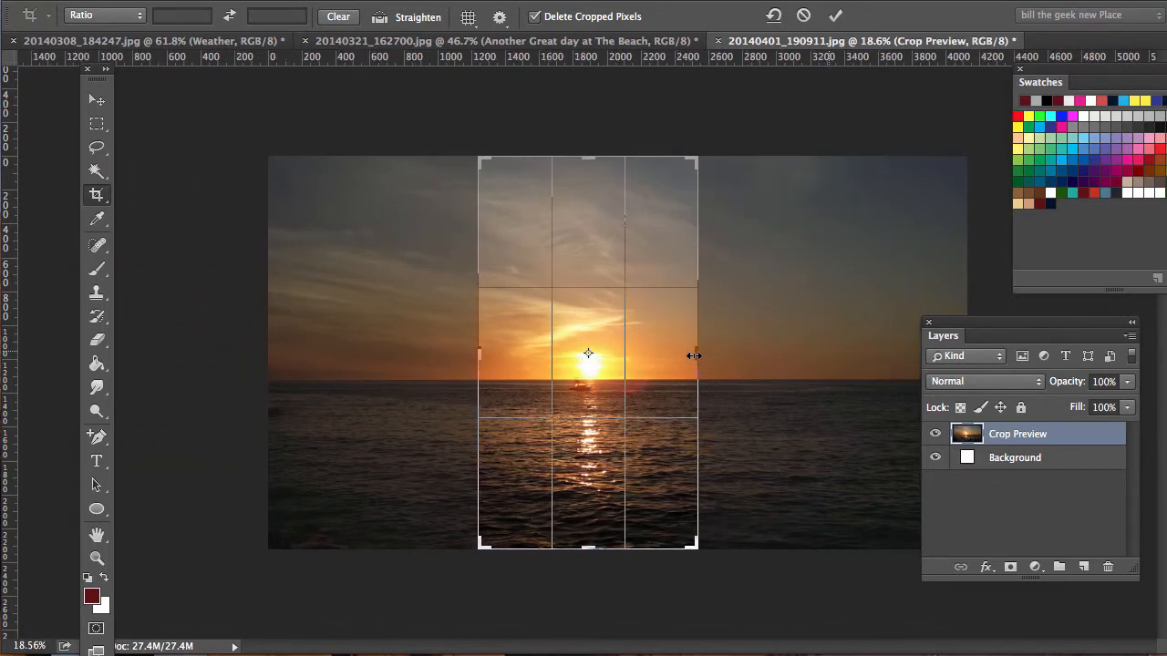
{"action": "left_click_drag", "start_coordinate": [590, 156], "coordinate": [590, 227]}
{"action": "left_click_drag", "start_coordinate": [586, 475], "coordinate": [587, 426]}
{"action": "key", "text": "Return"}
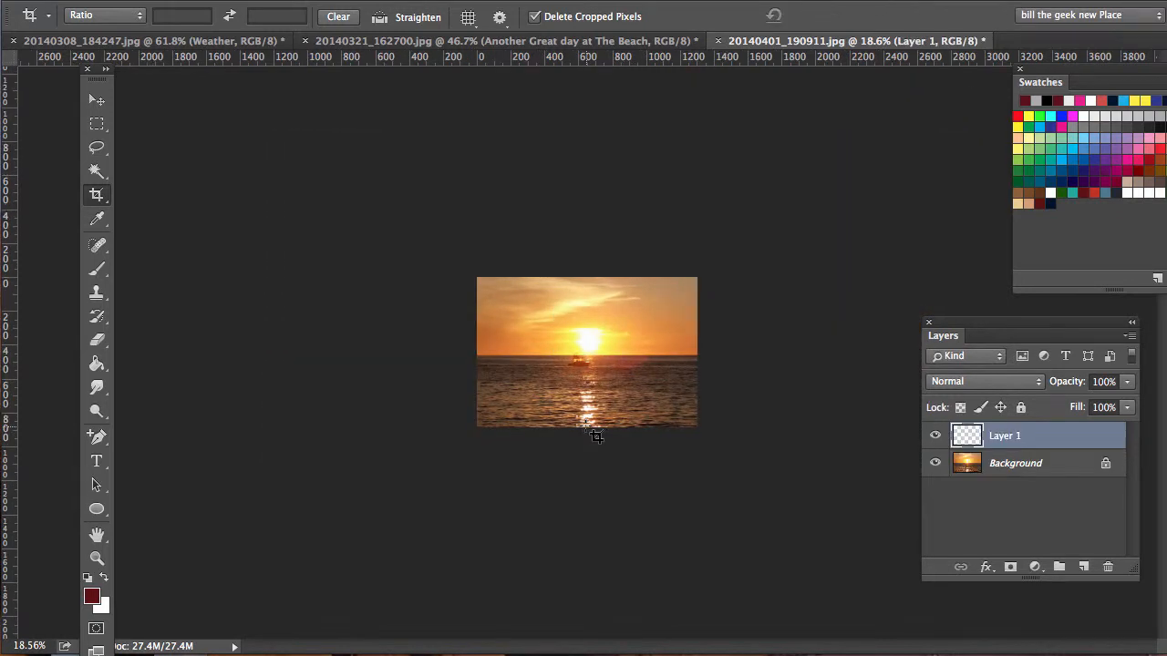
{"action": "double_click", "coordinate": [96, 536]}
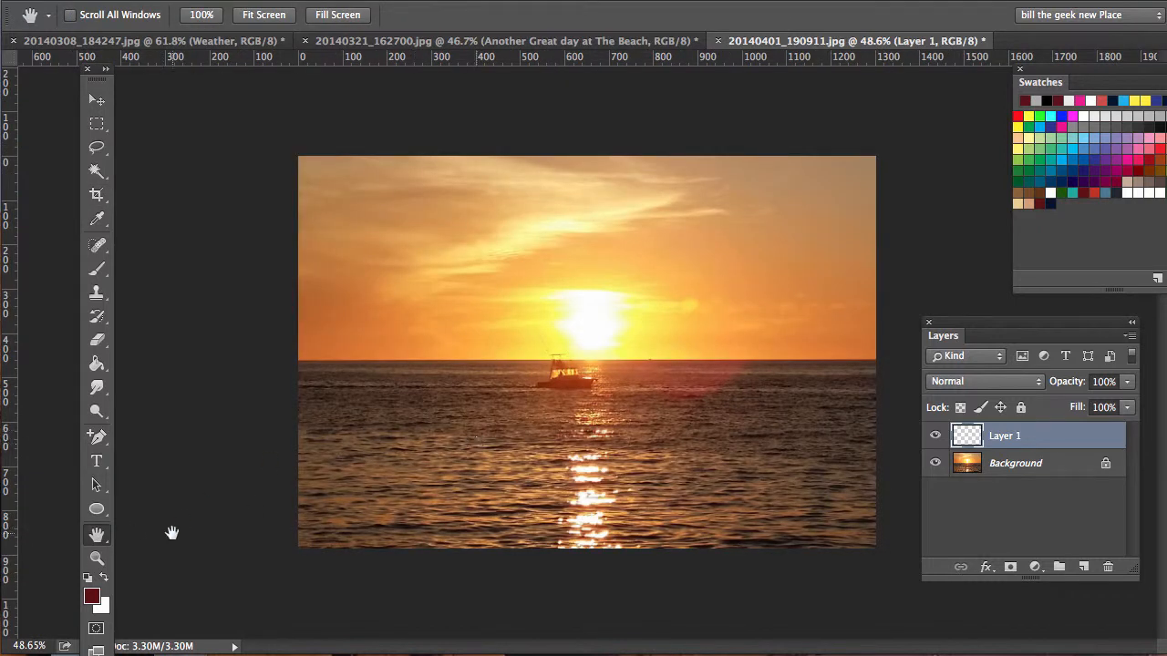
Step: Draw a dark red filled ellipse shape about 559 by 381 px over the sun and boat
{"action": "left_click", "coordinate": [97, 509]}
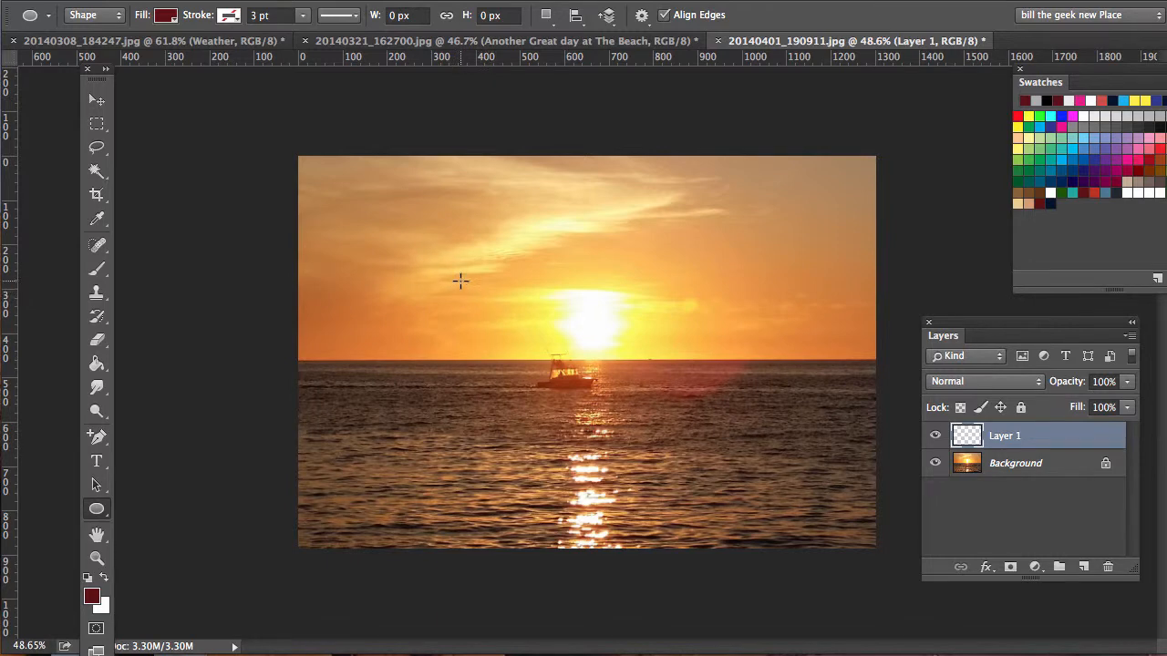
{"action": "left_click_drag", "start_coordinate": [461, 281], "coordinate": [707, 447]}
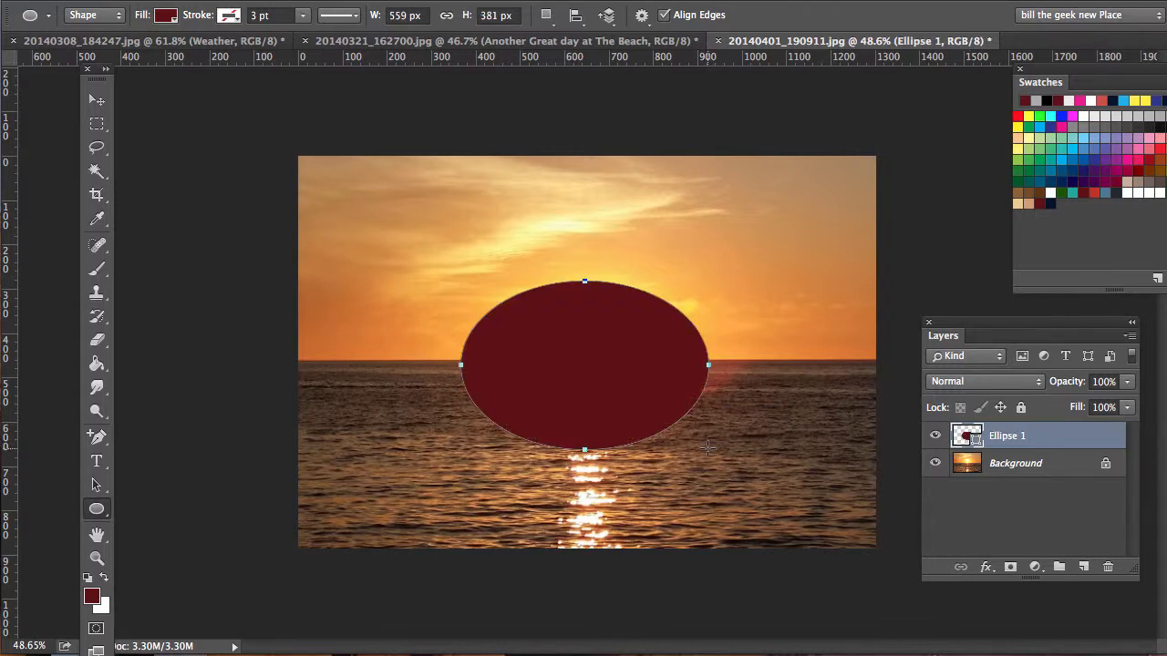
Step: Add the horizontal text "Sunshine is Good!" along the ellipse's outline, starting near the ellipse's left end
{"action": "left_click", "coordinate": [97, 557]}
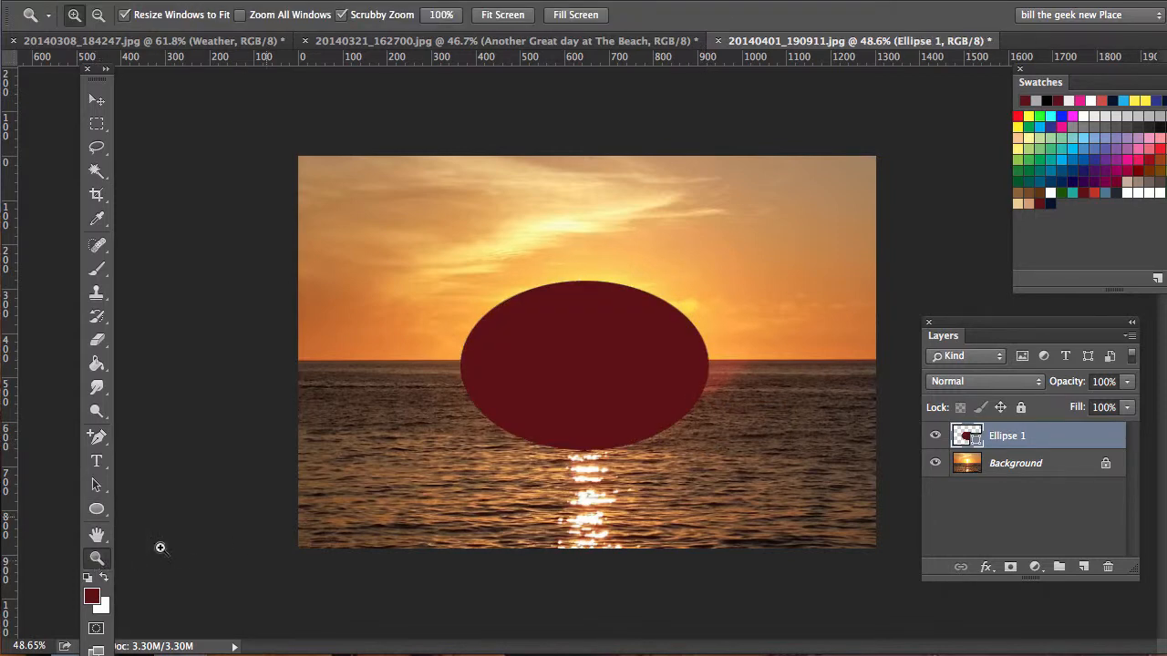
{"action": "left_click", "coordinate": [595, 366]}
{"action": "left_click", "coordinate": [590, 363]}
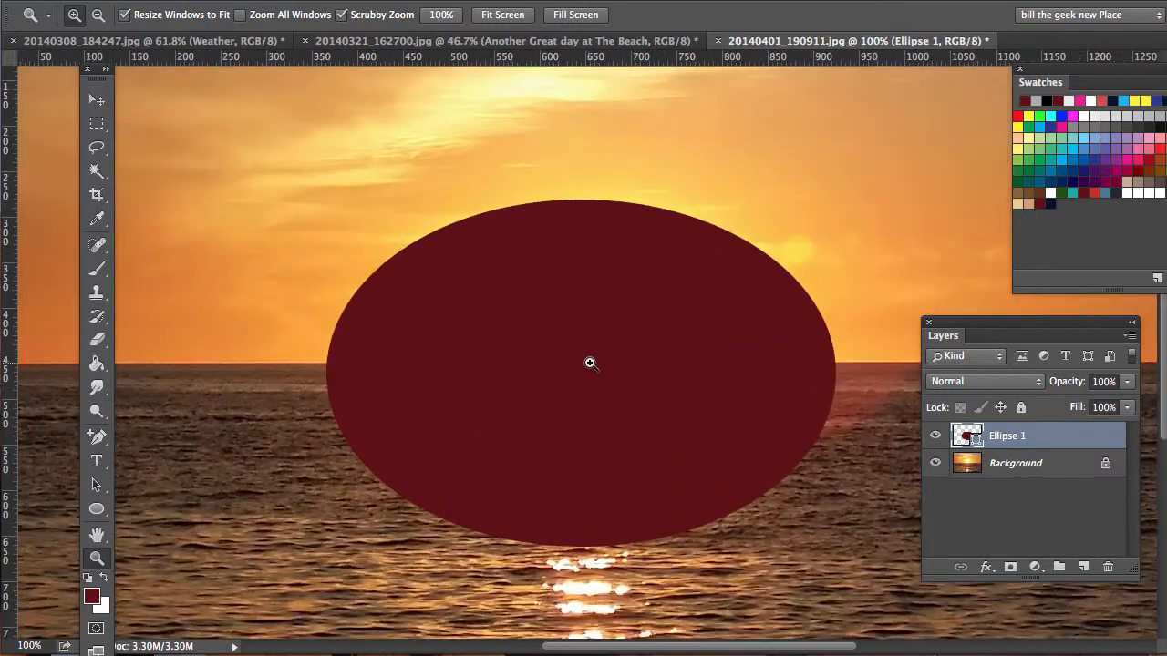
{"action": "left_click", "coordinate": [590, 363]}
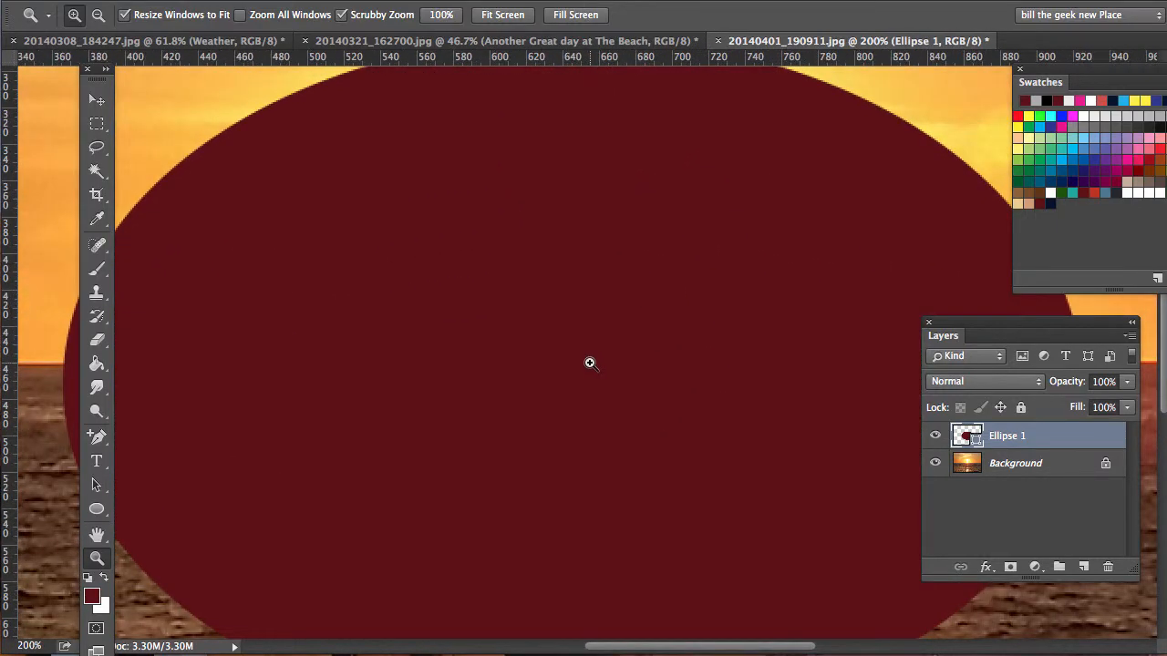
{"action": "left_click", "coordinate": [589, 363], "text": "alt"}
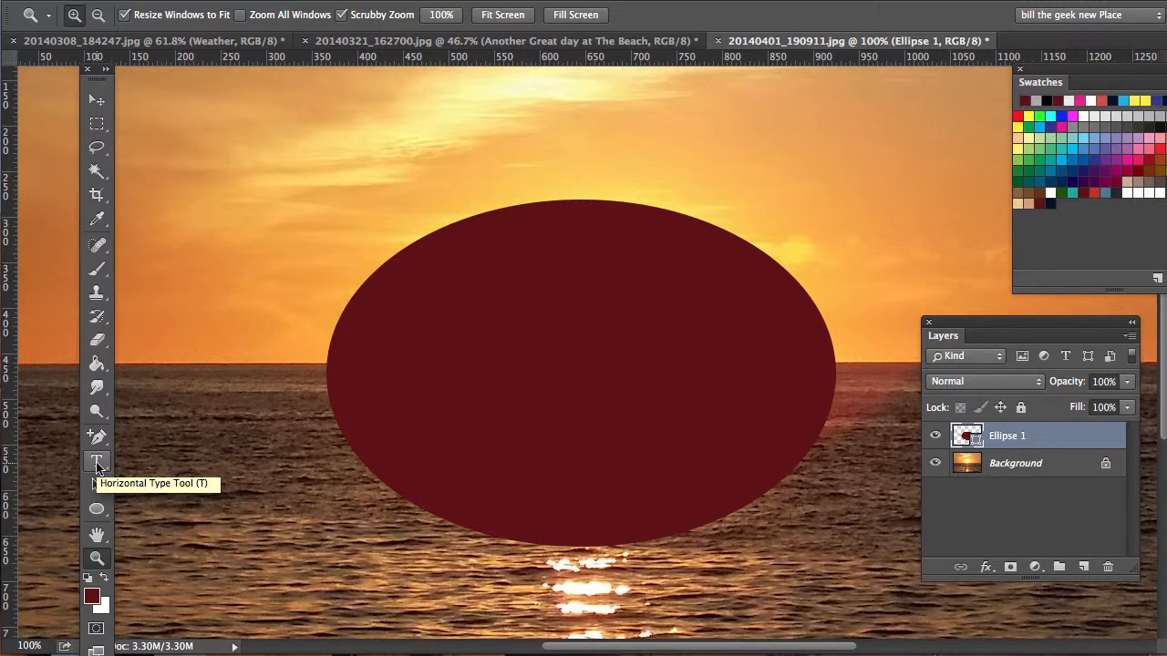
{"action": "left_click", "coordinate": [97, 463]}
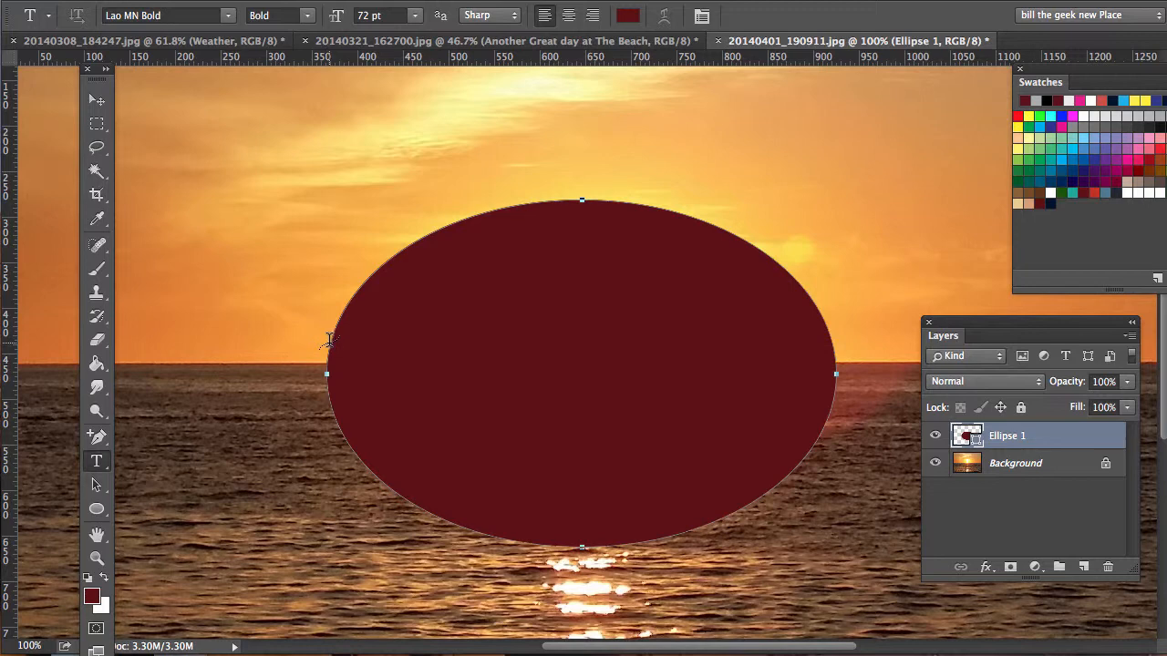
{"action": "left_click", "coordinate": [98, 464]}
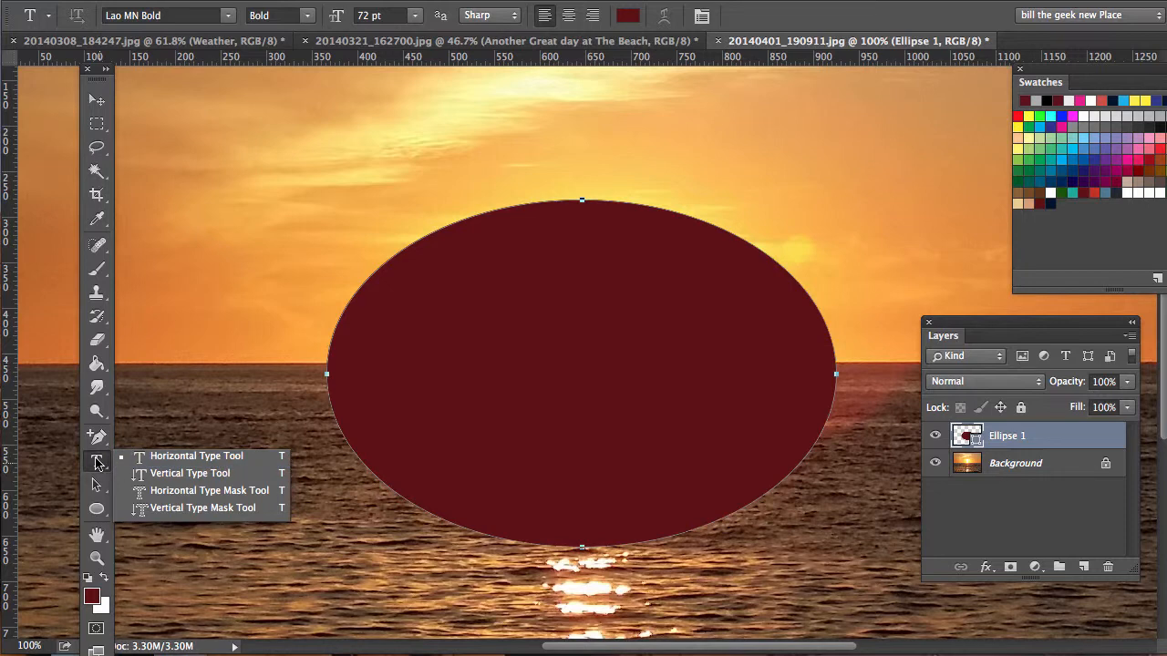
{"action": "left_click", "coordinate": [97, 463]}
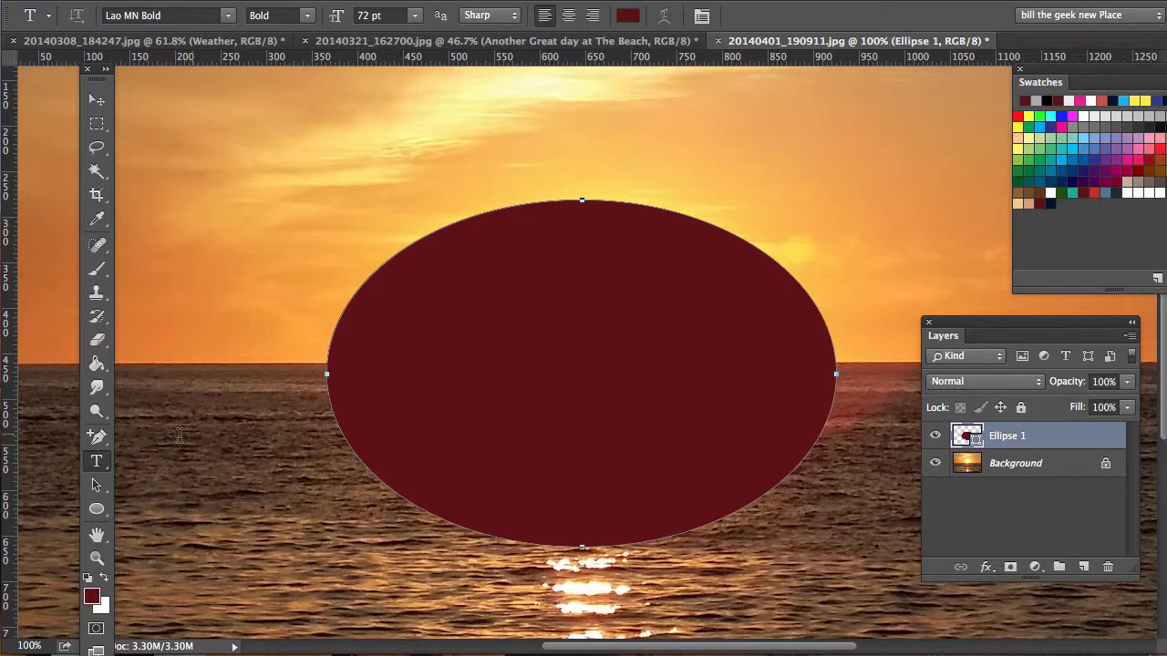
{"action": "left_click", "coordinate": [330, 341]}
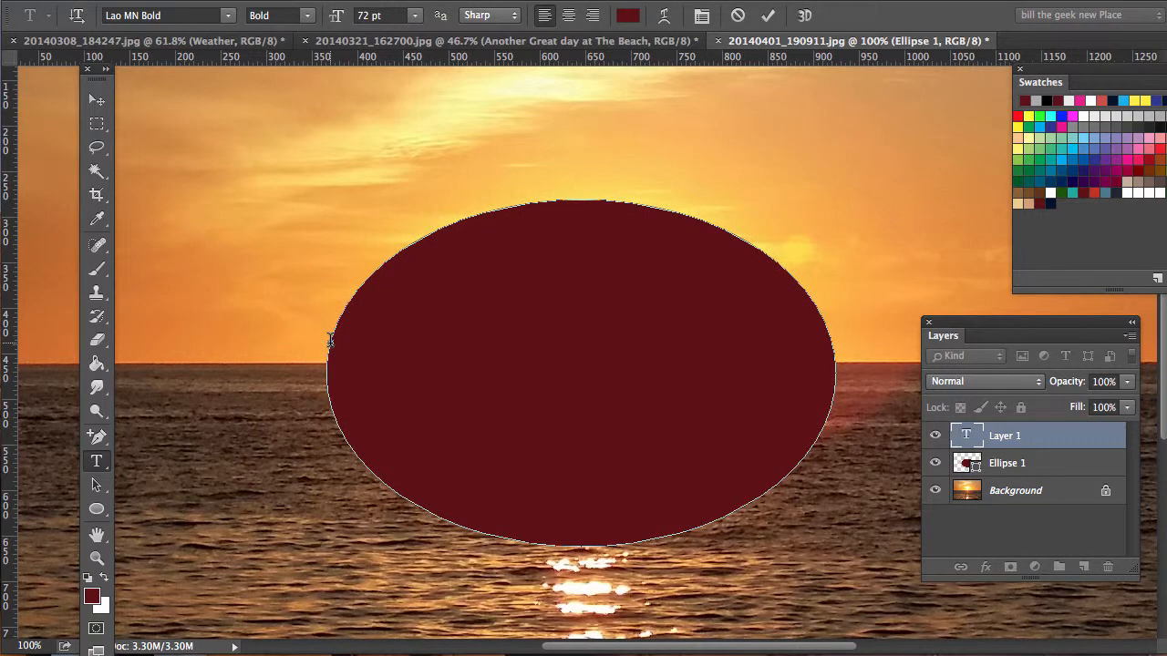
{"action": "type", "text": "Sun"}
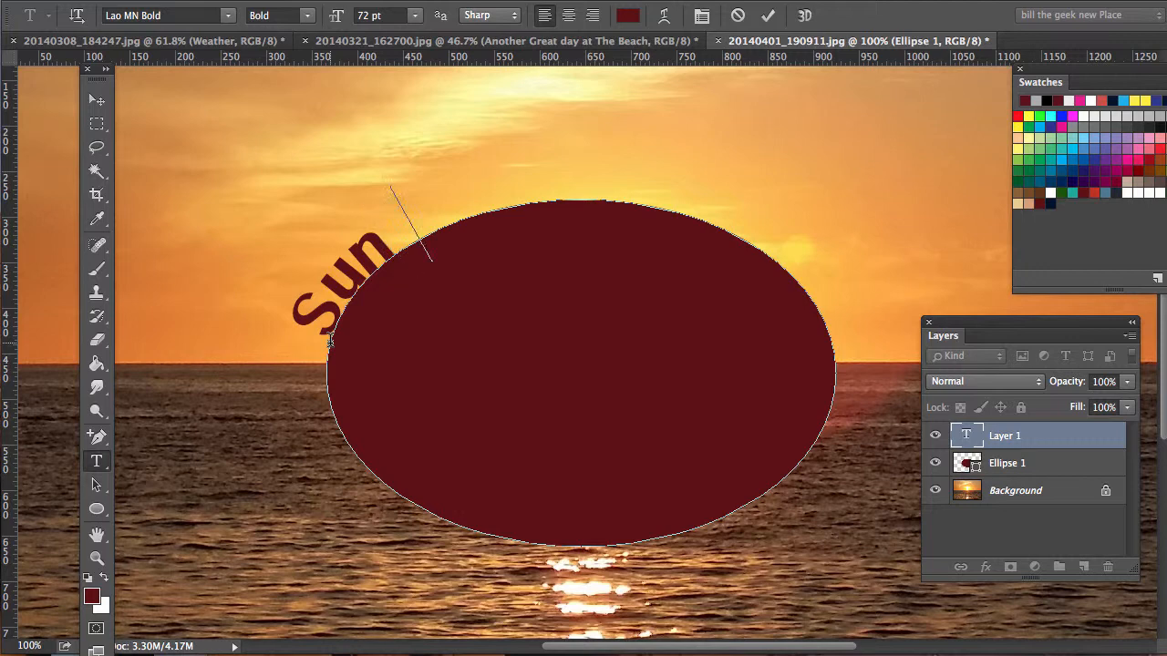
{"action": "type", "text": "shine is "}
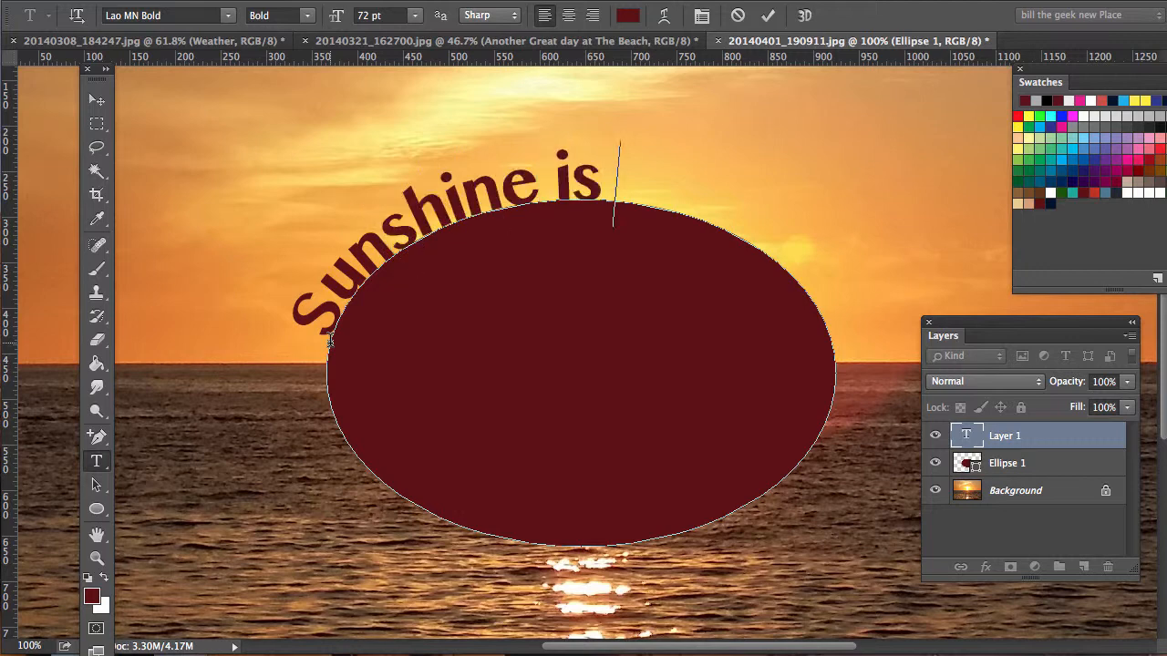
{"action": "type", "text": "Goo"}
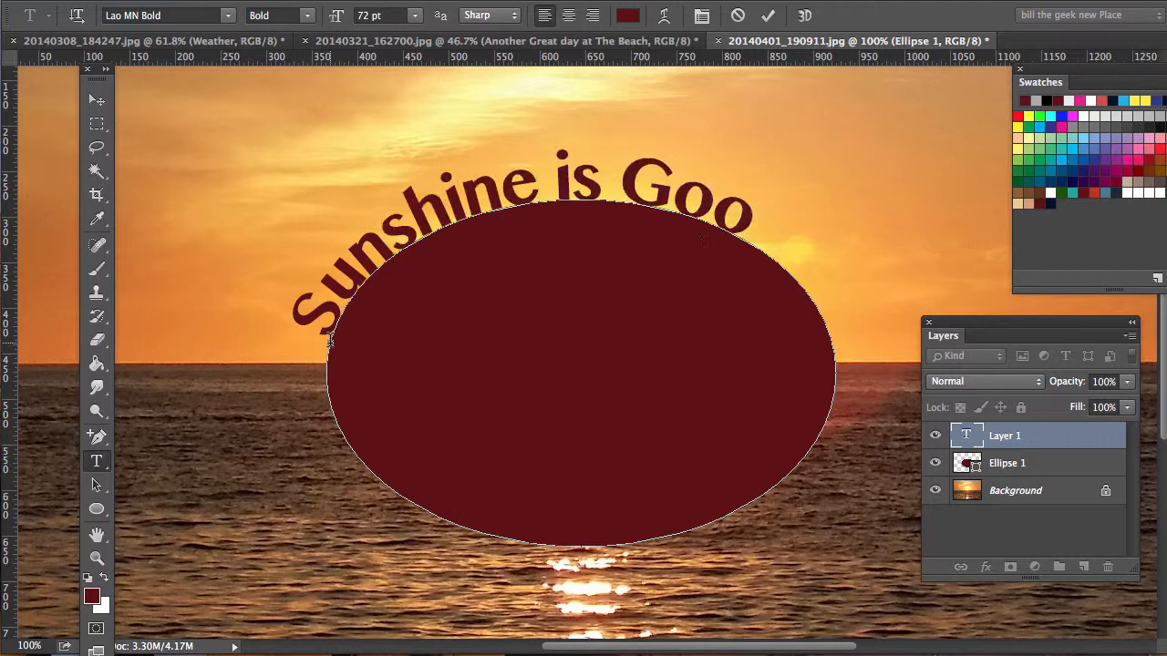
{"action": "type", "text": "d"}
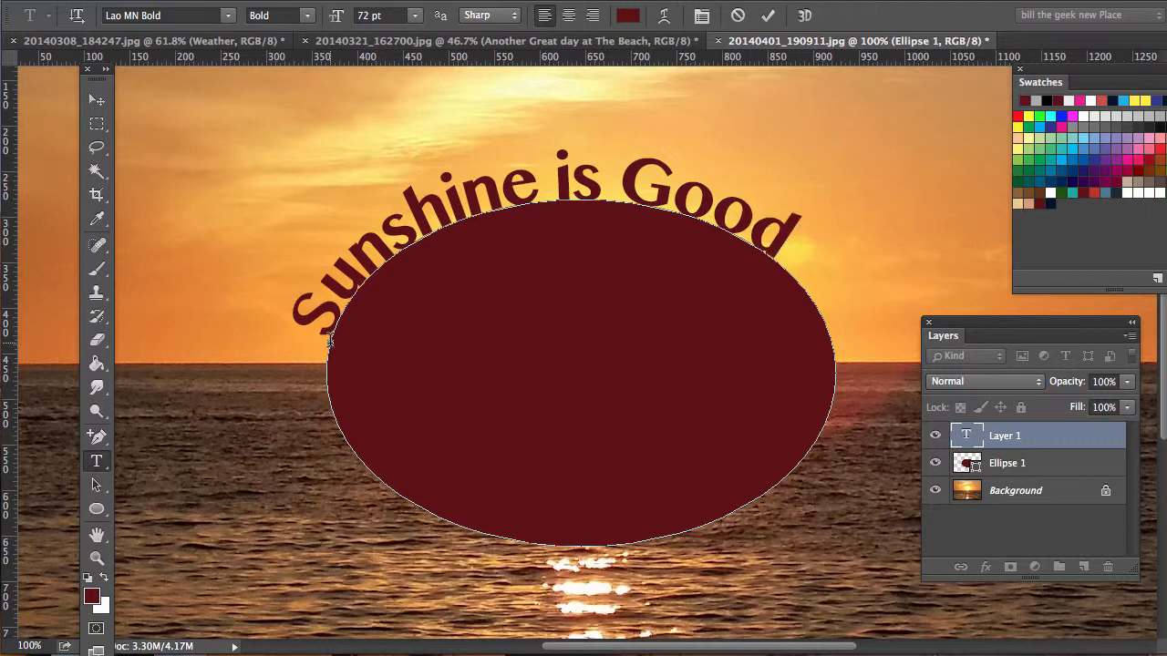
{"action": "type", "text": "!"}
{"action": "scroll", "coordinate": [359, 349], "scroll_direction": "left", "scroll_amount": 5}
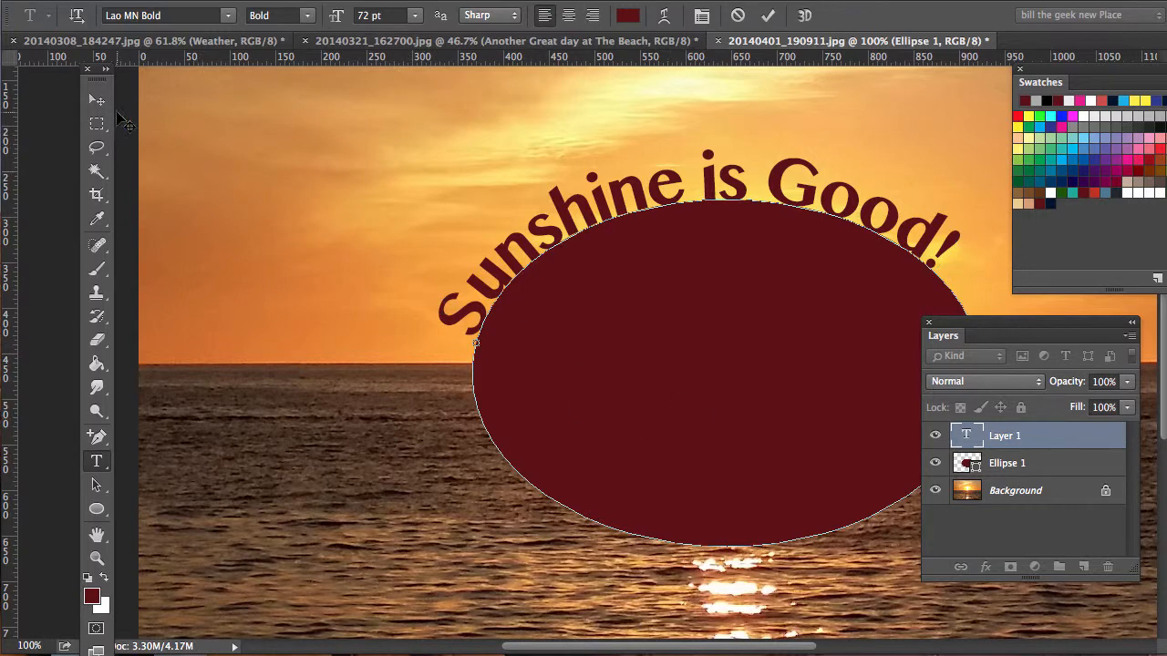
{"action": "left_click", "coordinate": [96, 99]}
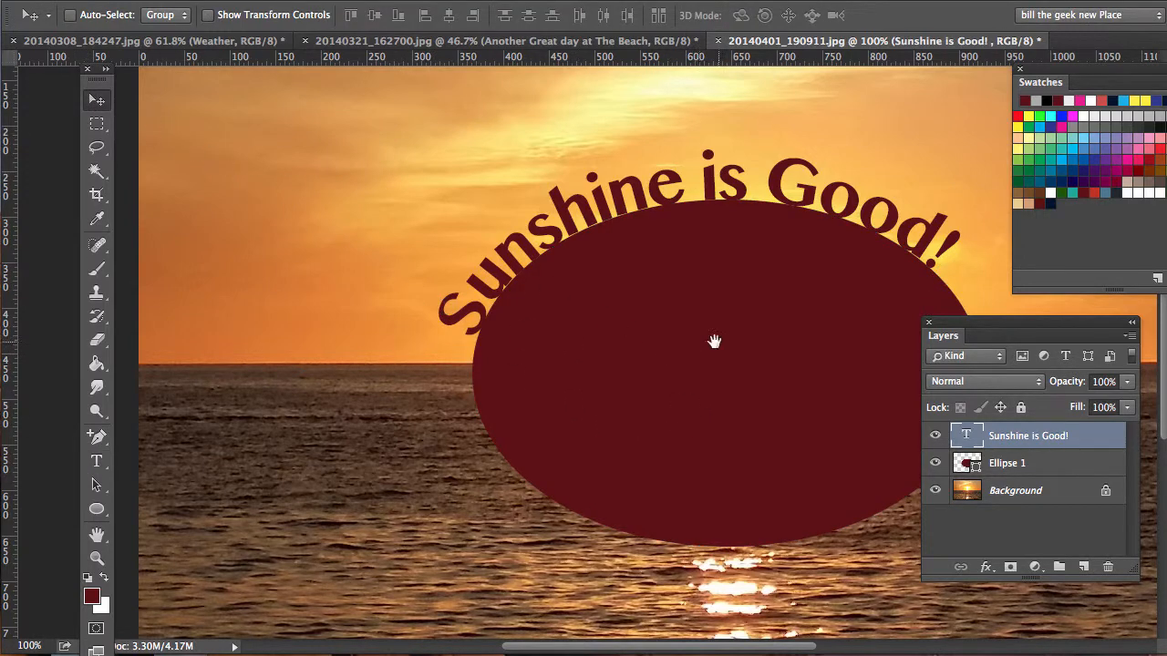
Step: Slide the start of the "Sunshine is Good!" text clockwise along the ellipse path with the Path Selection tool
{"action": "left_click_drag", "start_coordinate": [714, 341], "coordinate": [527, 341]}
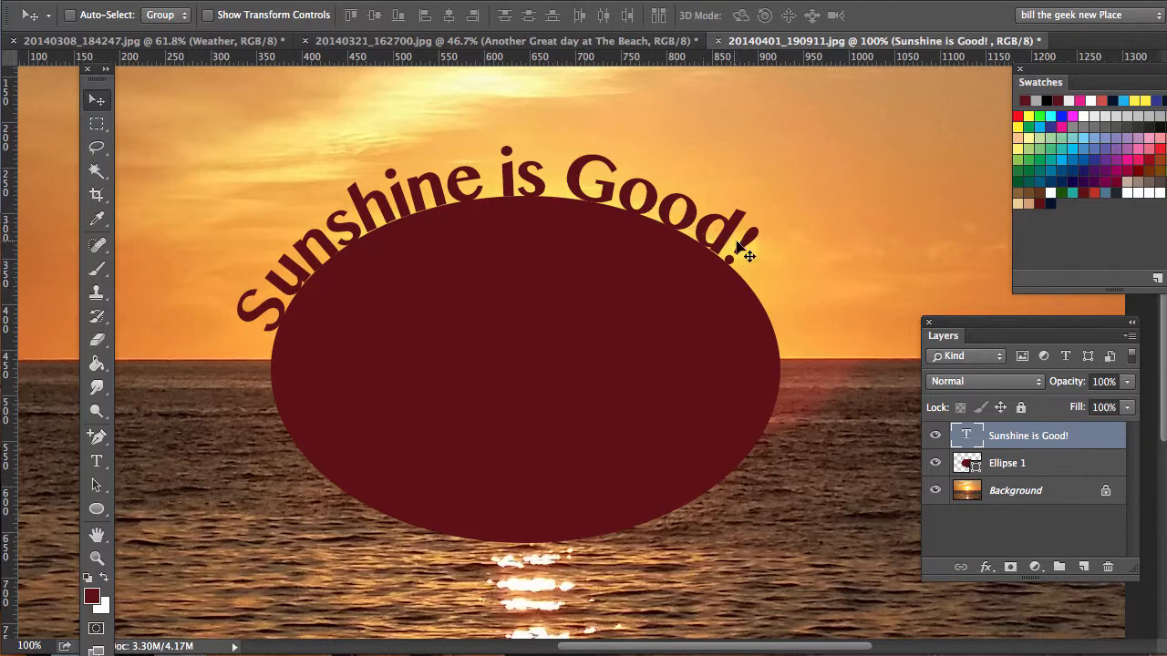
{"action": "left_click", "coordinate": [97, 486]}
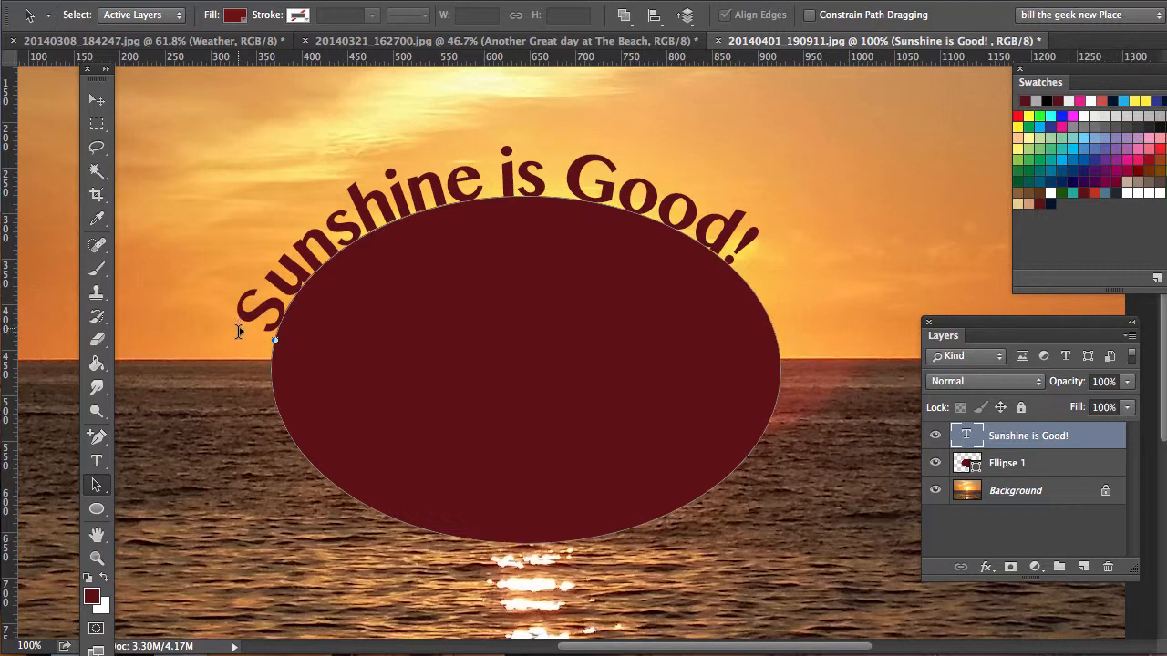
{"action": "left_click", "coordinate": [239, 328]}
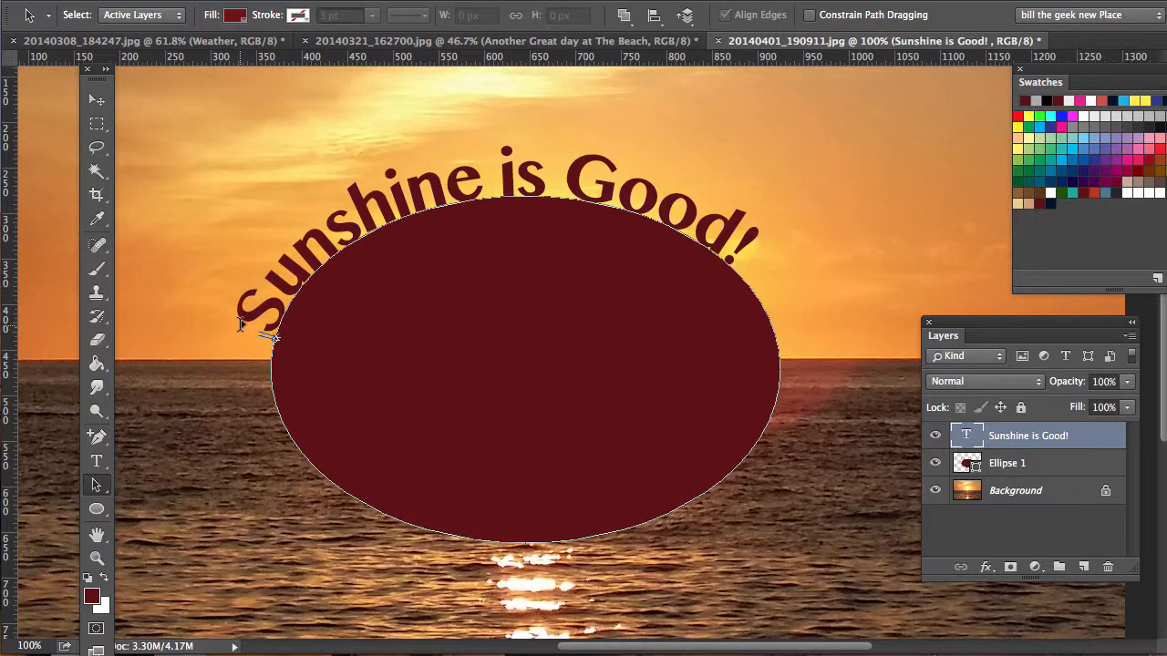
{"action": "left_click_drag", "start_coordinate": [240, 326], "coordinate": [271, 292]}
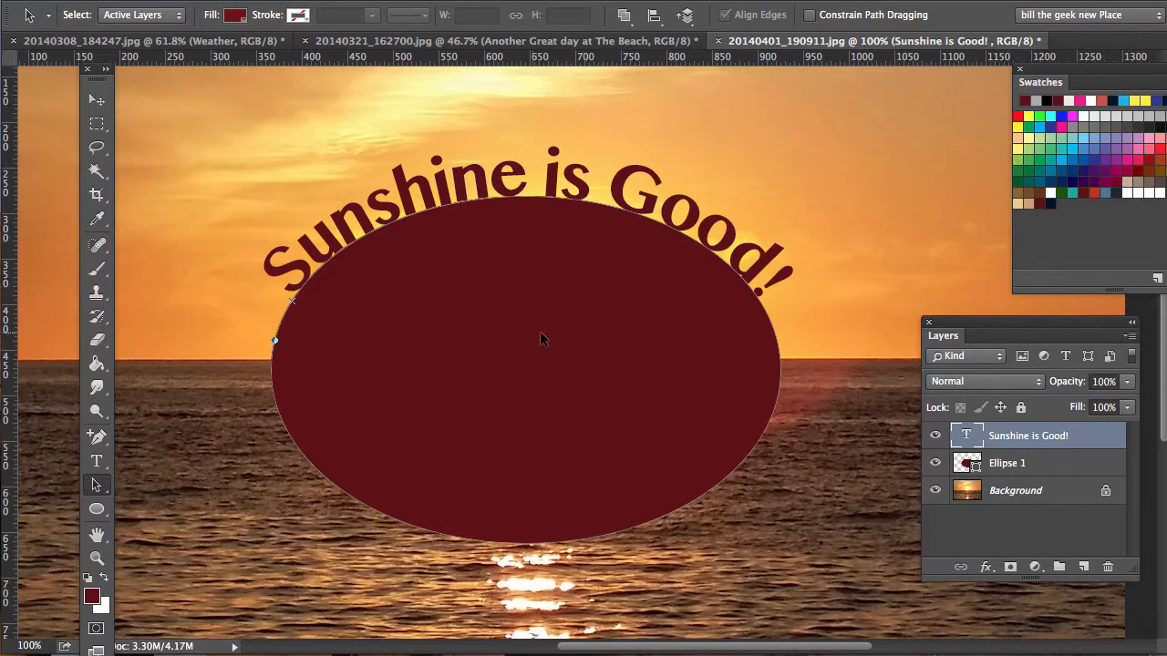
{"action": "left_click", "coordinate": [265, 288]}
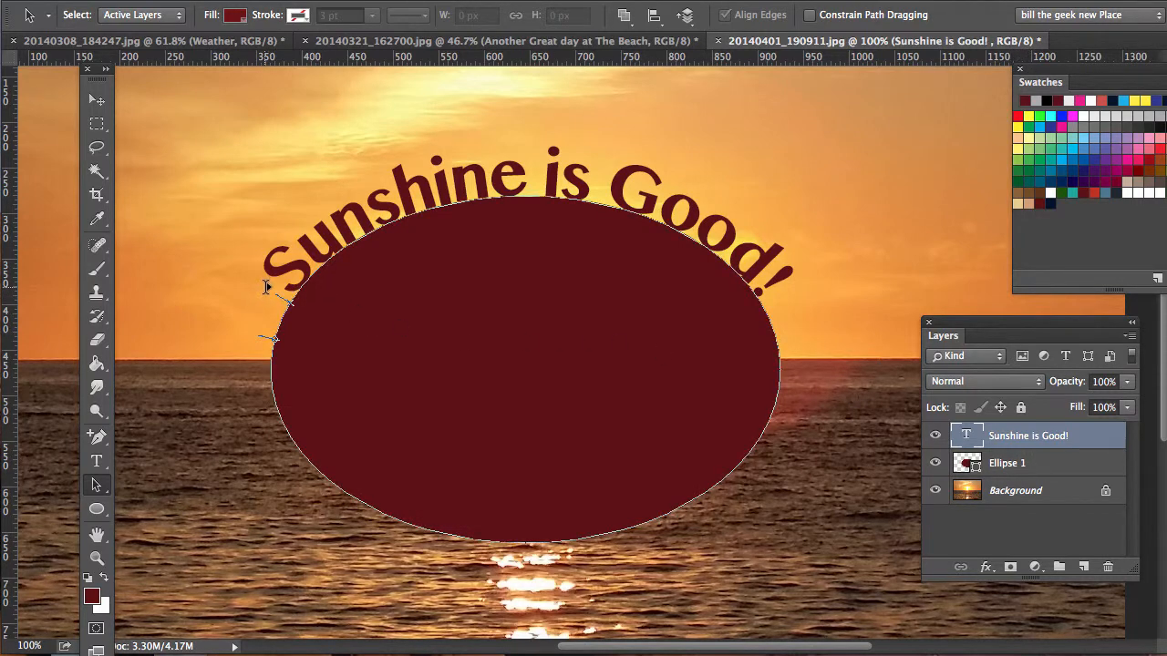
{"action": "left_click_drag", "start_coordinate": [265, 288], "coordinate": [277, 285]}
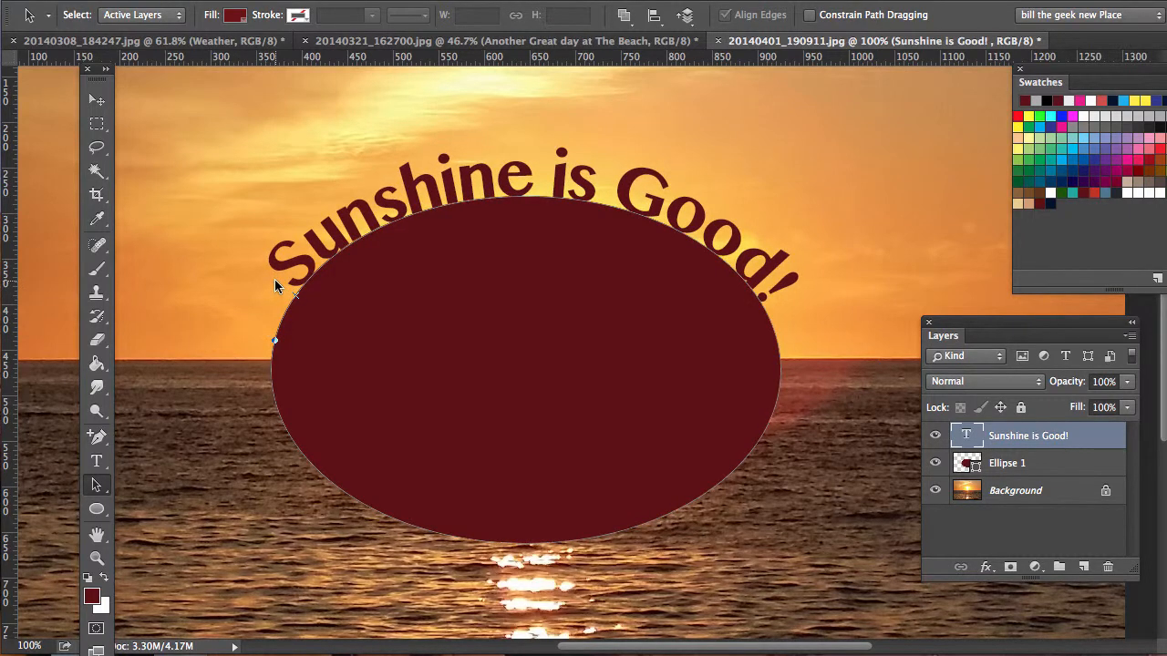
Step: Delete the Ellipse 1 shape layer, keeping the curved "Sunshine is Good!" text layer
{"action": "left_click", "coordinate": [95, 103]}
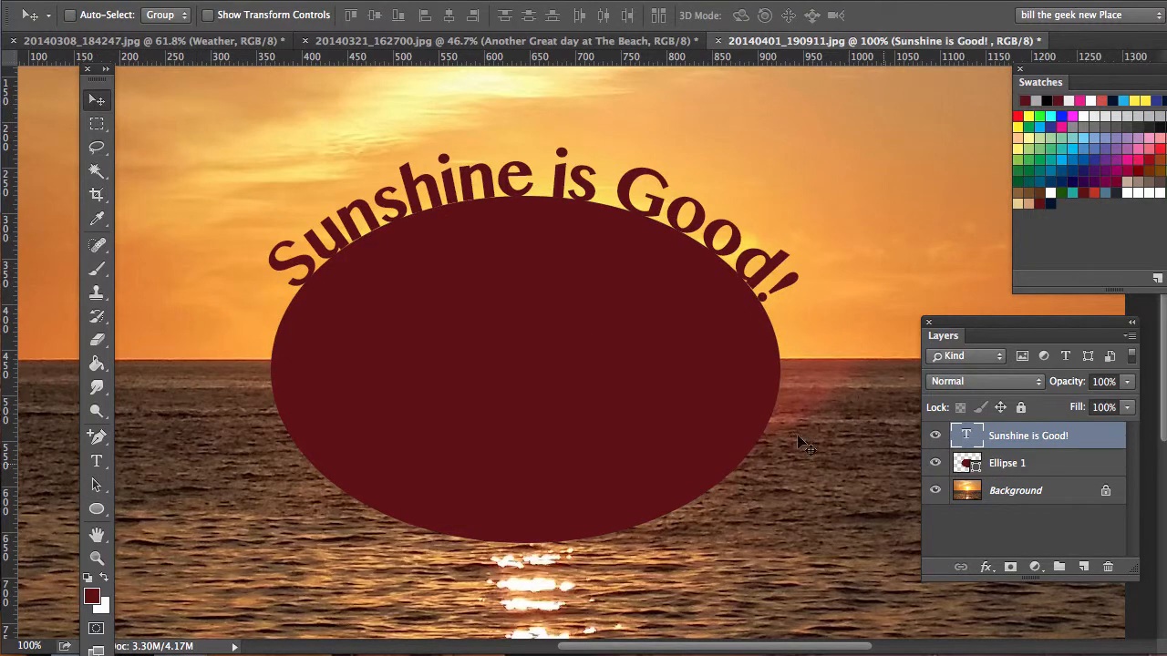
{"action": "left_click", "coordinate": [1022, 461]}
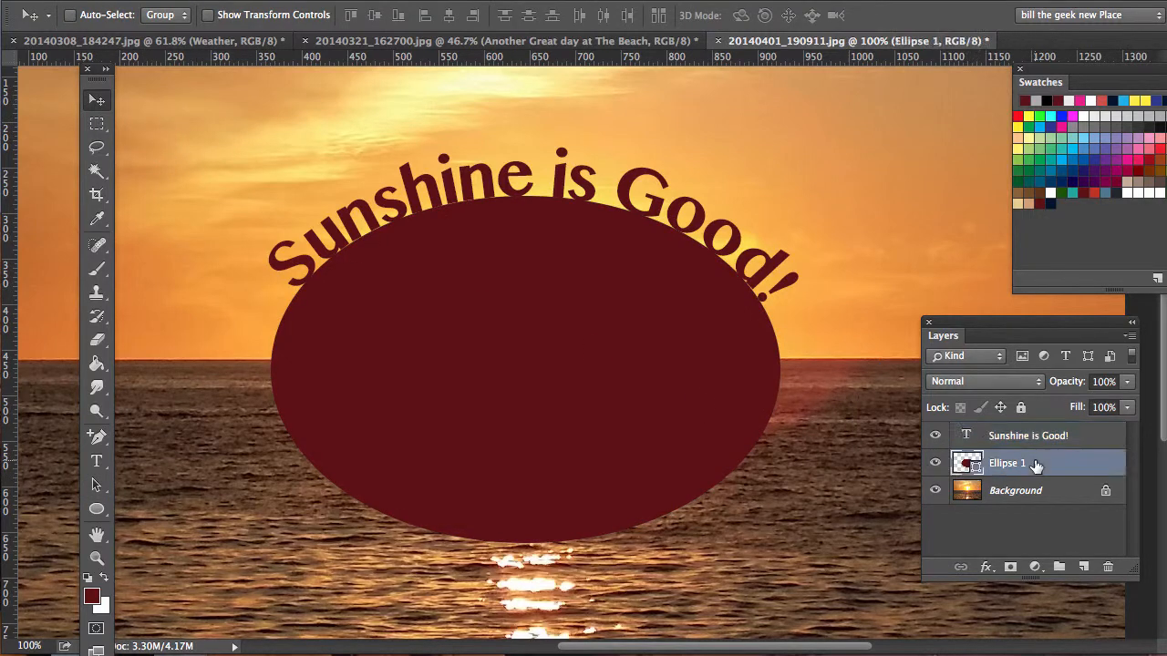
{"action": "left_click", "coordinate": [1107, 567]}
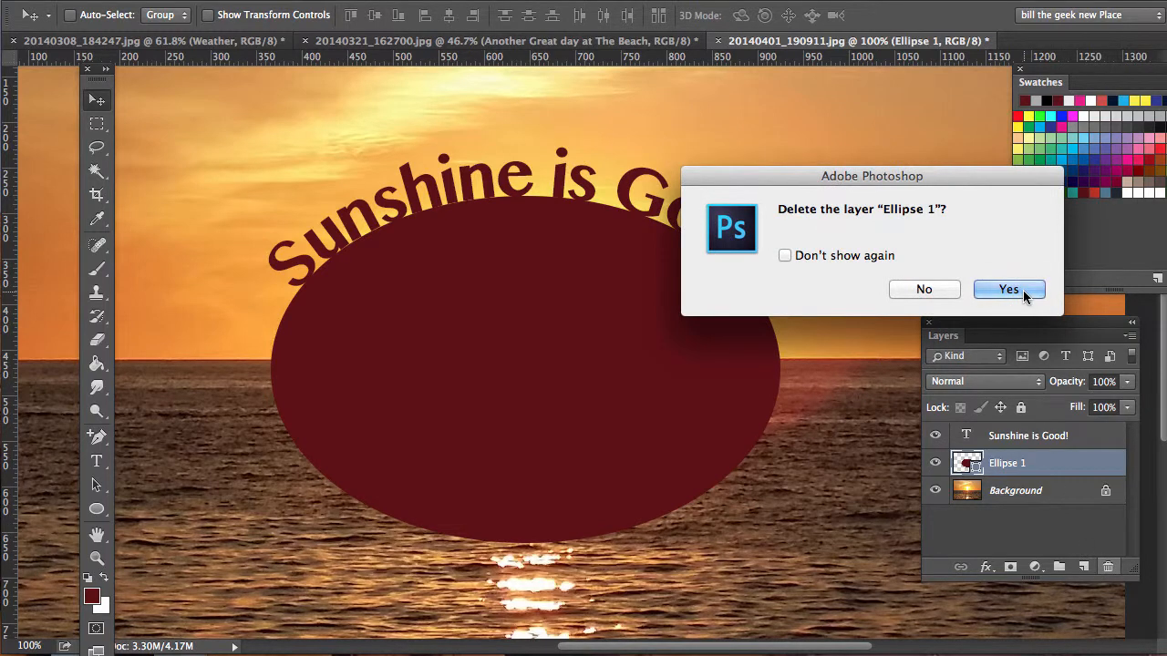
{"action": "left_click", "coordinate": [1008, 290]}
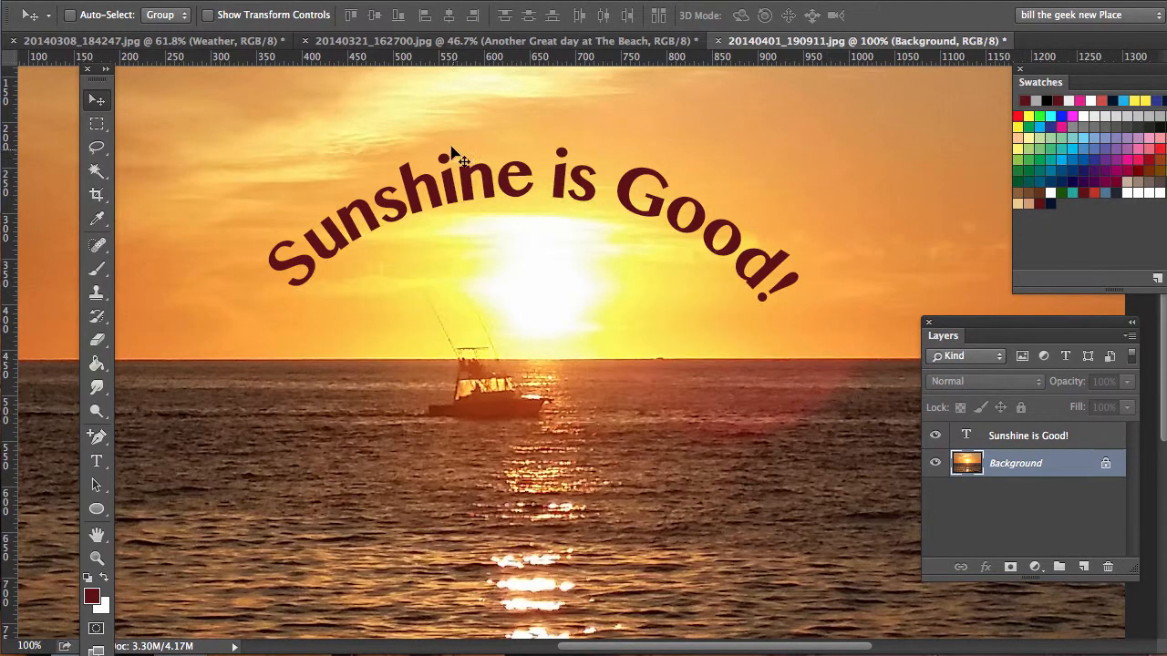
Step: Move the curved "Sunshine is Good!" text slightly down so that it arches over the sun
{"action": "left_click_drag", "start_coordinate": [513, 195], "coordinate": [506, 196]}
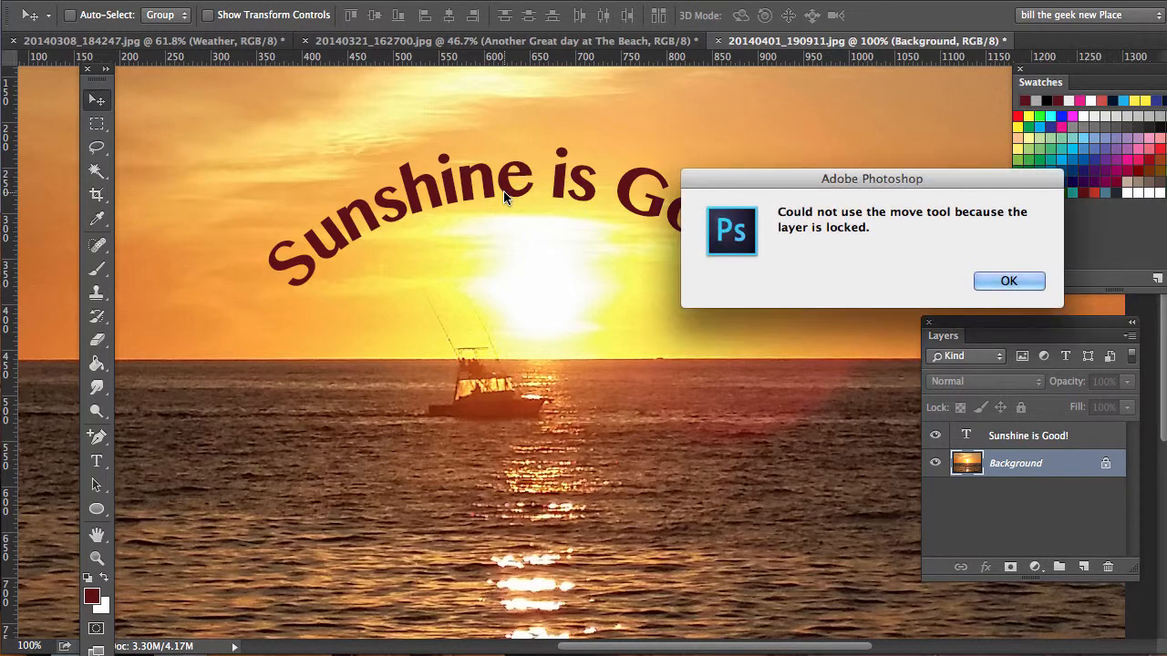
{"action": "left_click", "coordinate": [1011, 280]}
{"action": "left_click", "coordinate": [1012, 441]}
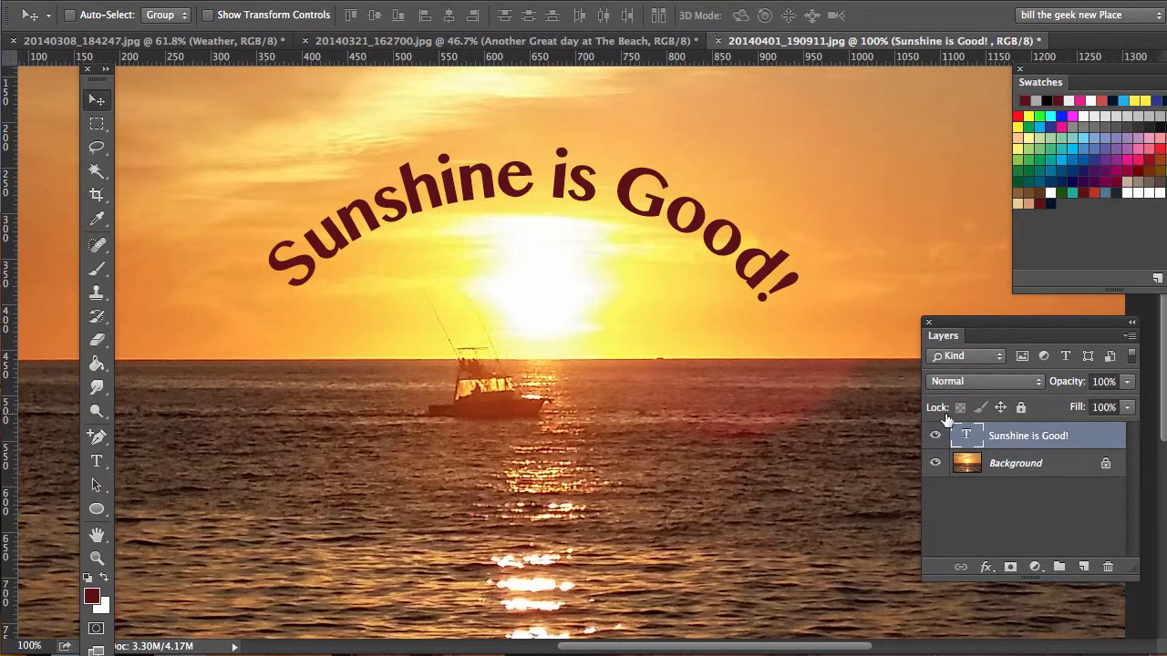
{"action": "left_click_drag", "start_coordinate": [507, 189], "coordinate": [500, 234]}
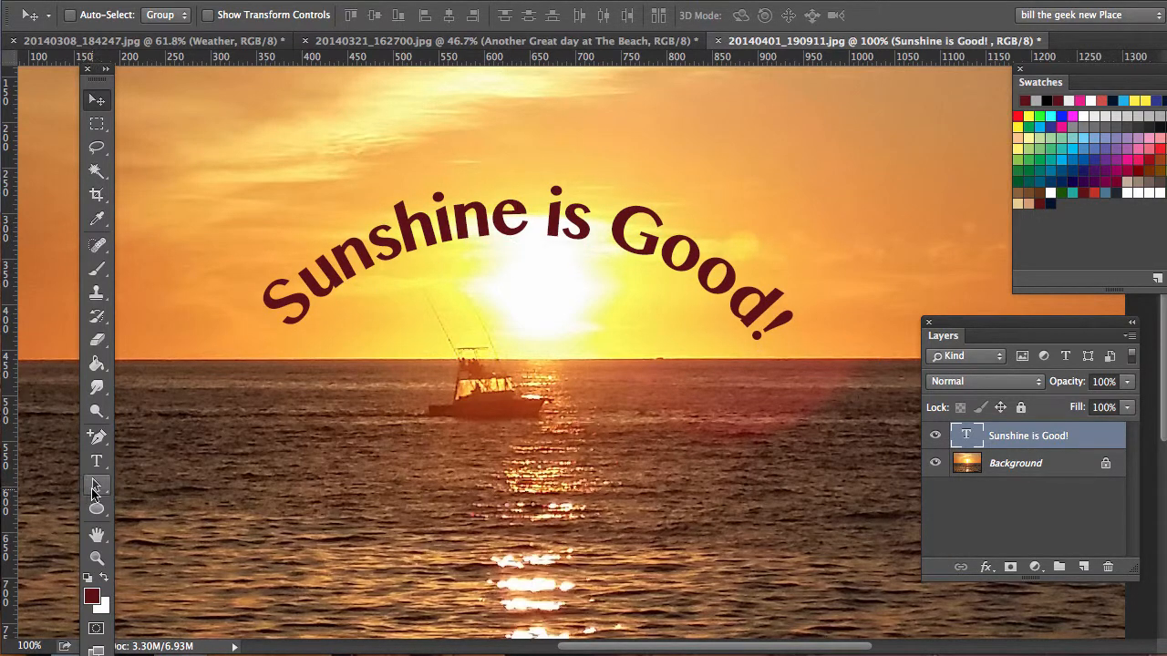
Step: Slide the start of the "Sunshine is Good!" text slightly counterclockwise along its path with the Path Selection tool
{"action": "left_click", "coordinate": [97, 485]}
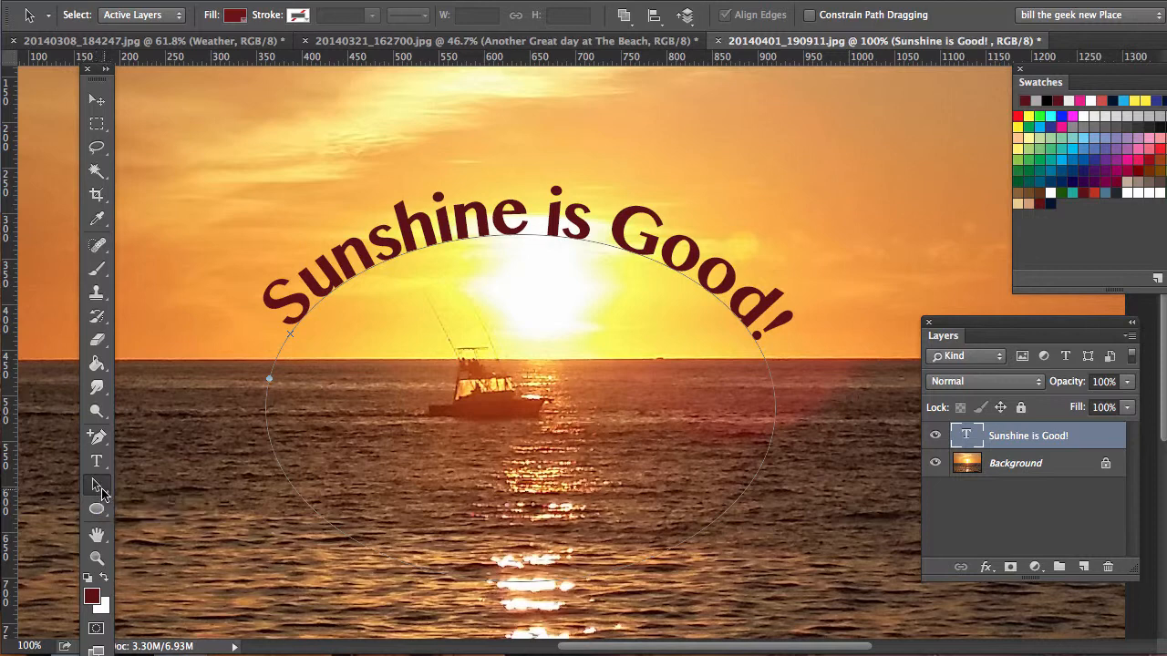
{"action": "left_click", "coordinate": [270, 318]}
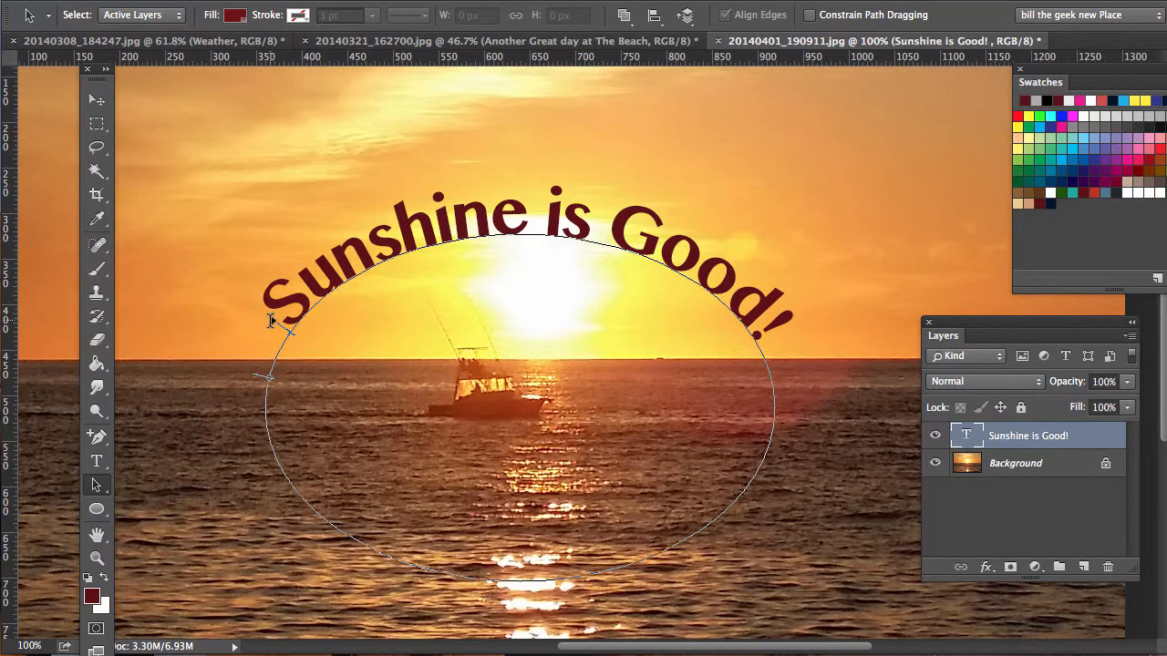
{"action": "left_click_drag", "start_coordinate": [270, 321], "coordinate": [269, 326]}
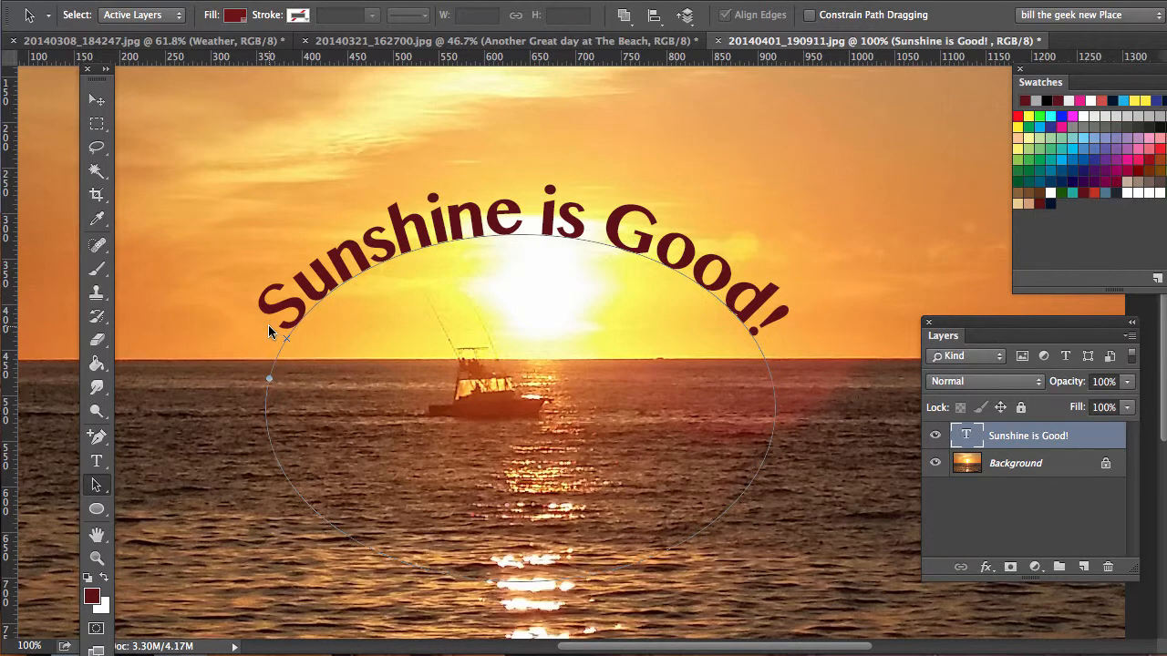
Step: Delete the "Sunshine is Good!" text layer, leaving only the Background photo
{"action": "left_click", "coordinate": [96, 98]}
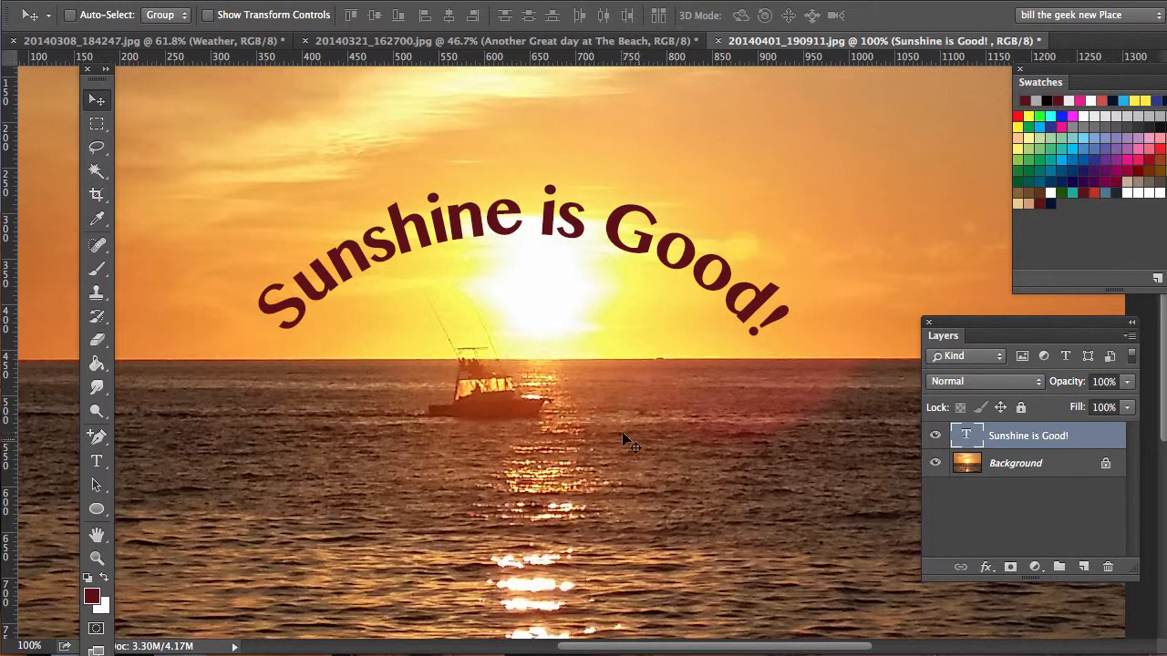
{"action": "left_click", "coordinate": [1108, 567]}
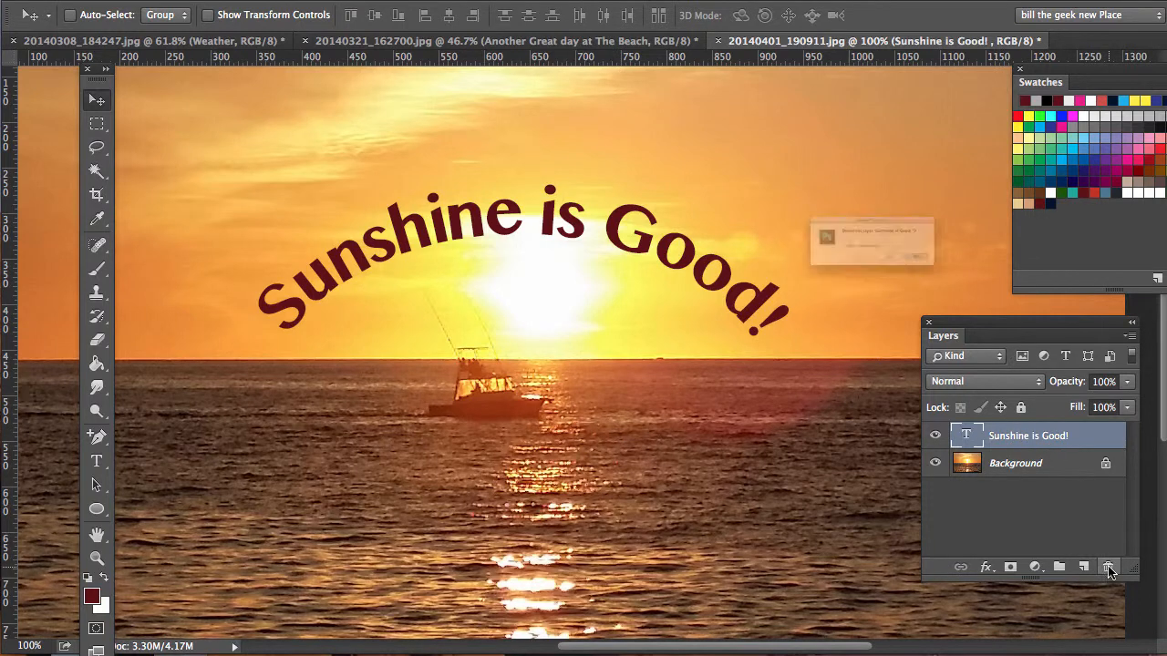
{"action": "left_click", "coordinate": [1014, 291]}
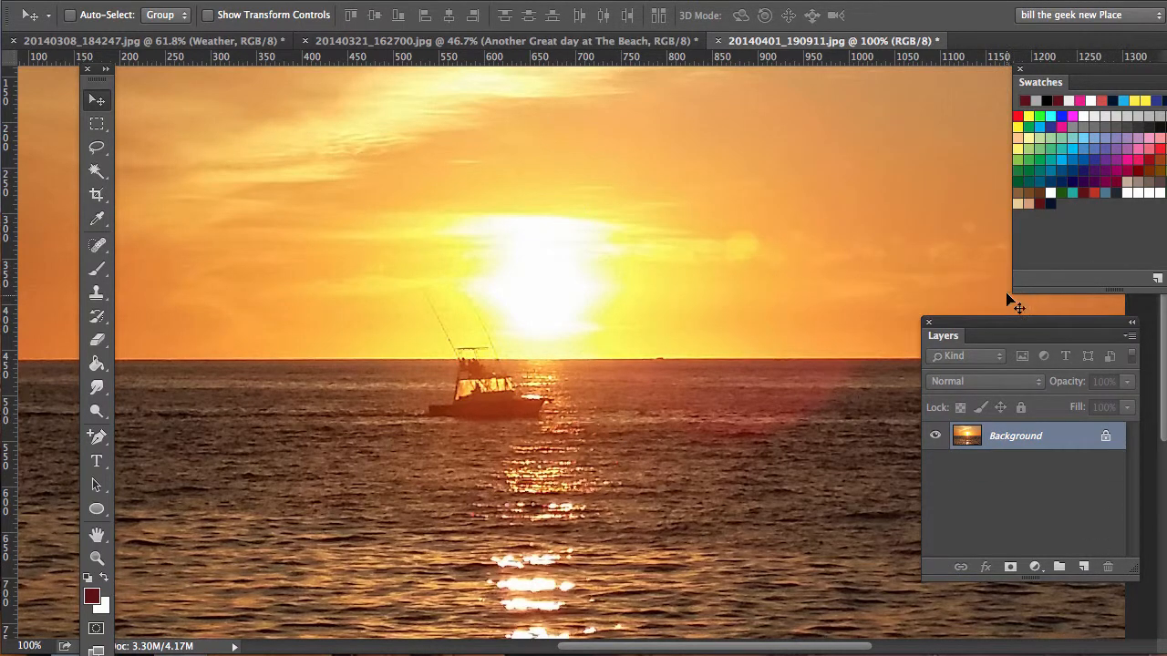
Step: Draw an open zigzag path with four anchor points across the sky over the sun with the Pen tool
{"action": "scroll", "coordinate": [394, 405], "scroll_direction": "left", "scroll_amount": 5}
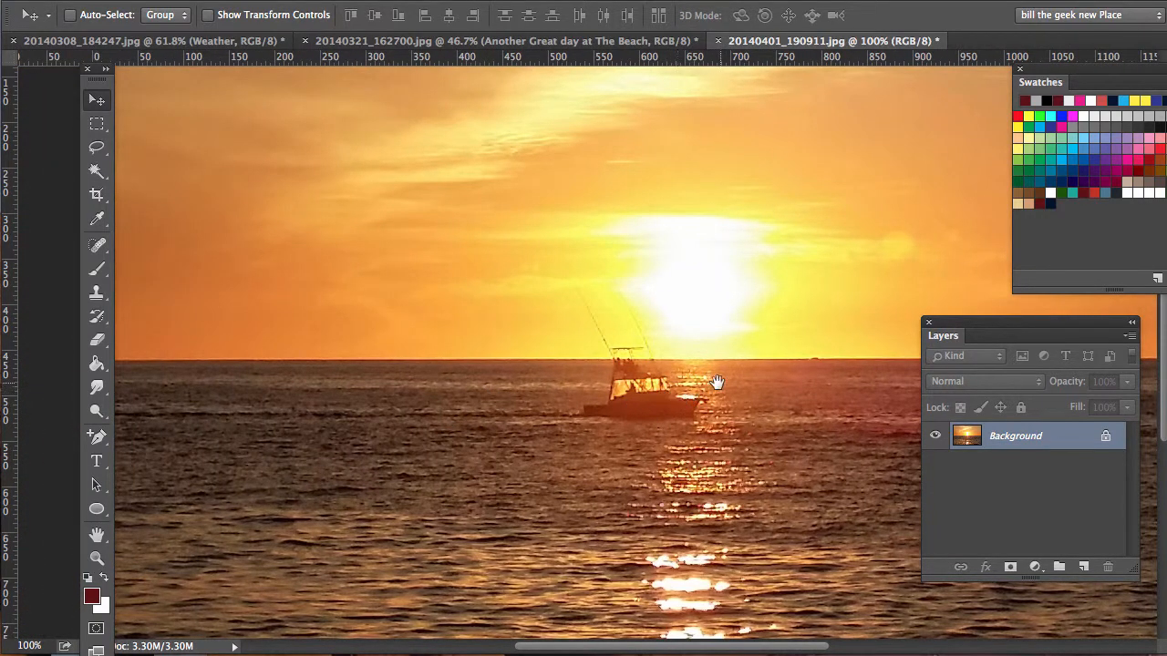
{"action": "scroll", "coordinate": [717, 383], "scroll_direction": "right", "scroll_amount": 6}
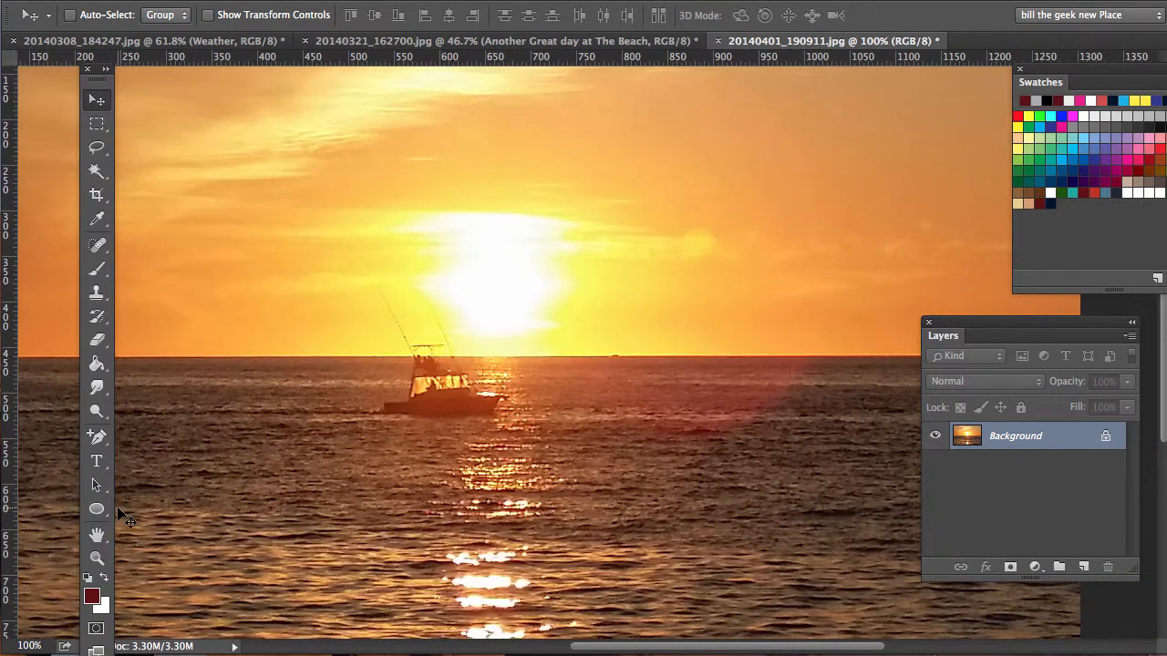
{"action": "left_click", "coordinate": [98, 440]}
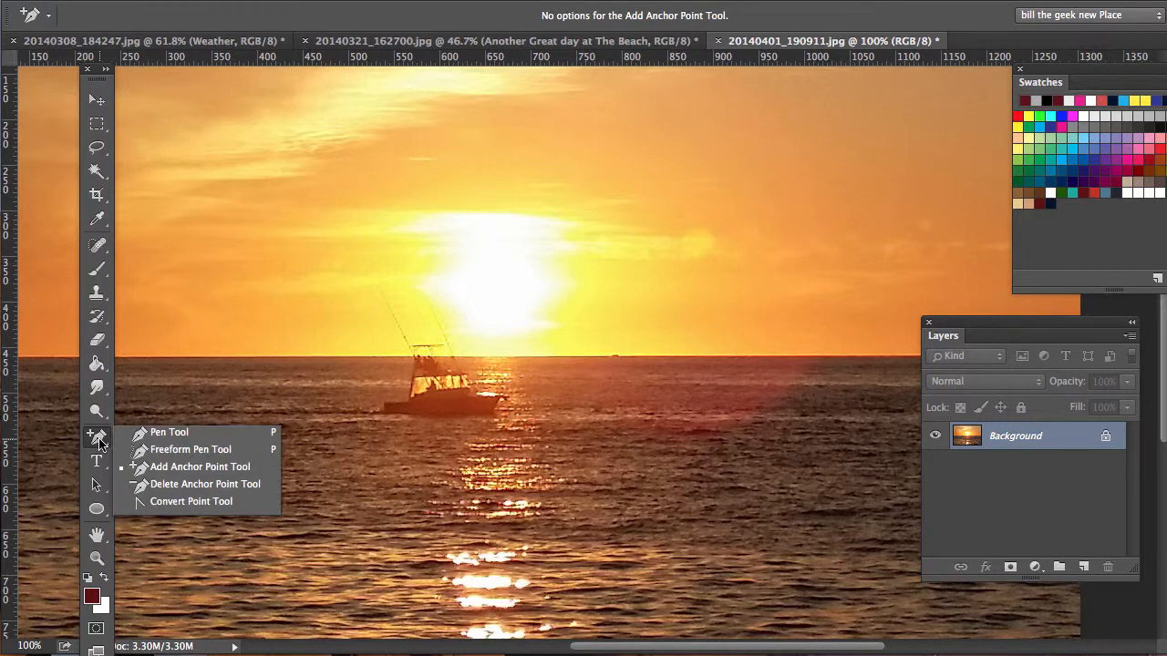
{"action": "left_click", "coordinate": [166, 434]}
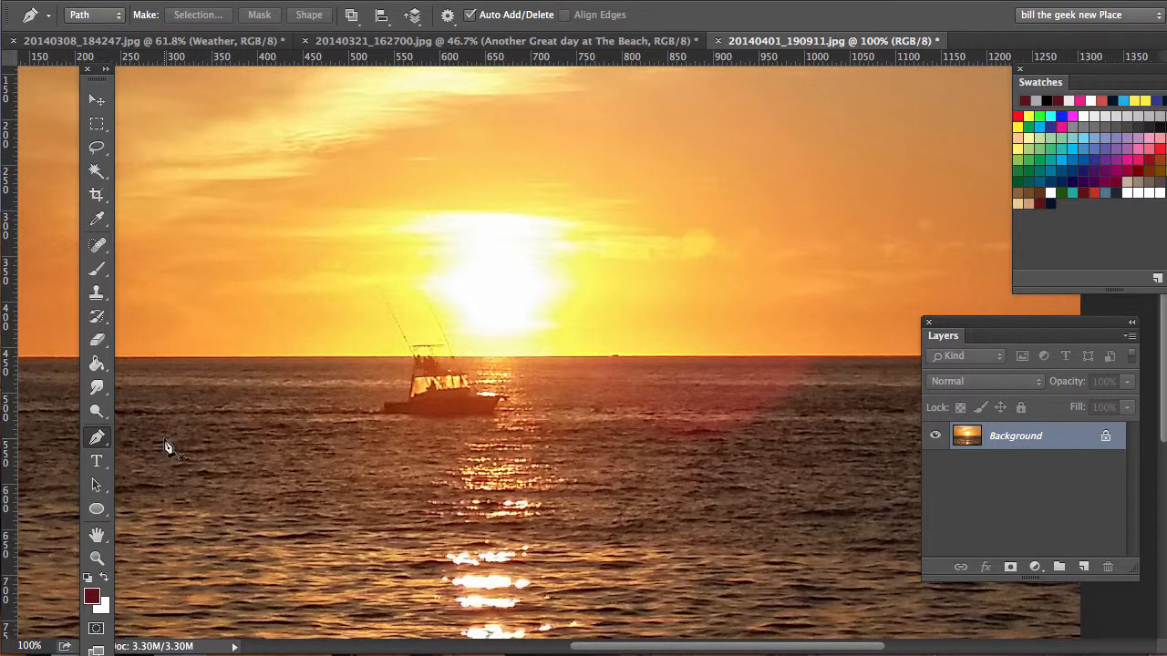
{"action": "left_click", "coordinate": [286, 312]}
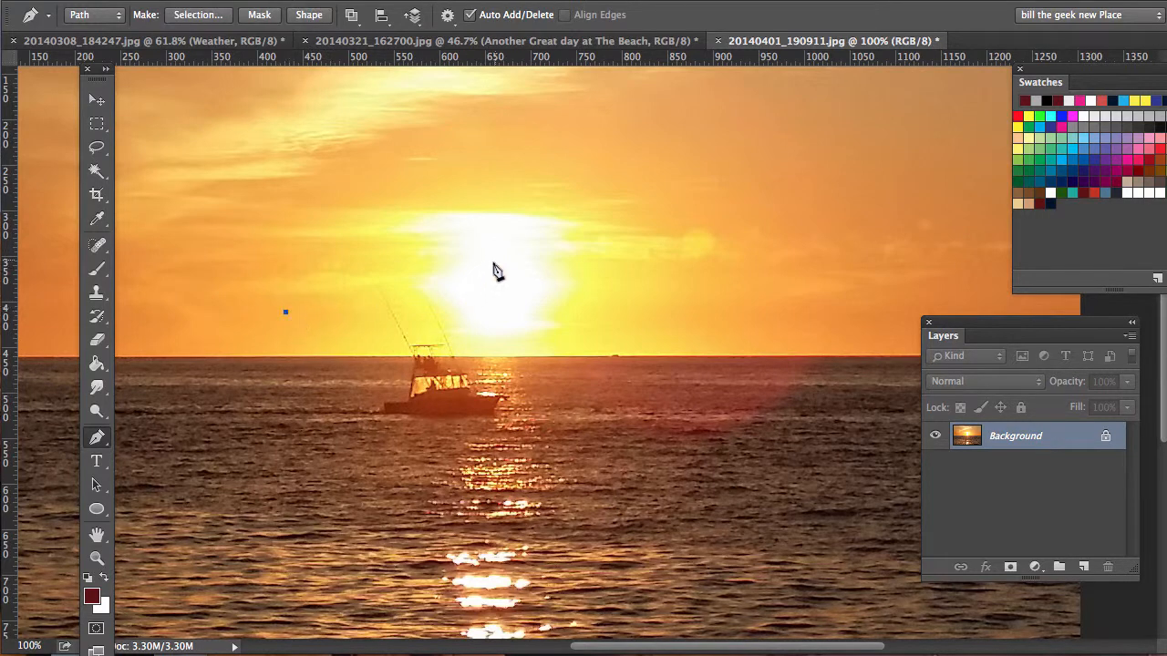
{"action": "left_click", "coordinate": [458, 178]}
{"action": "left_click", "coordinate": [659, 268]}
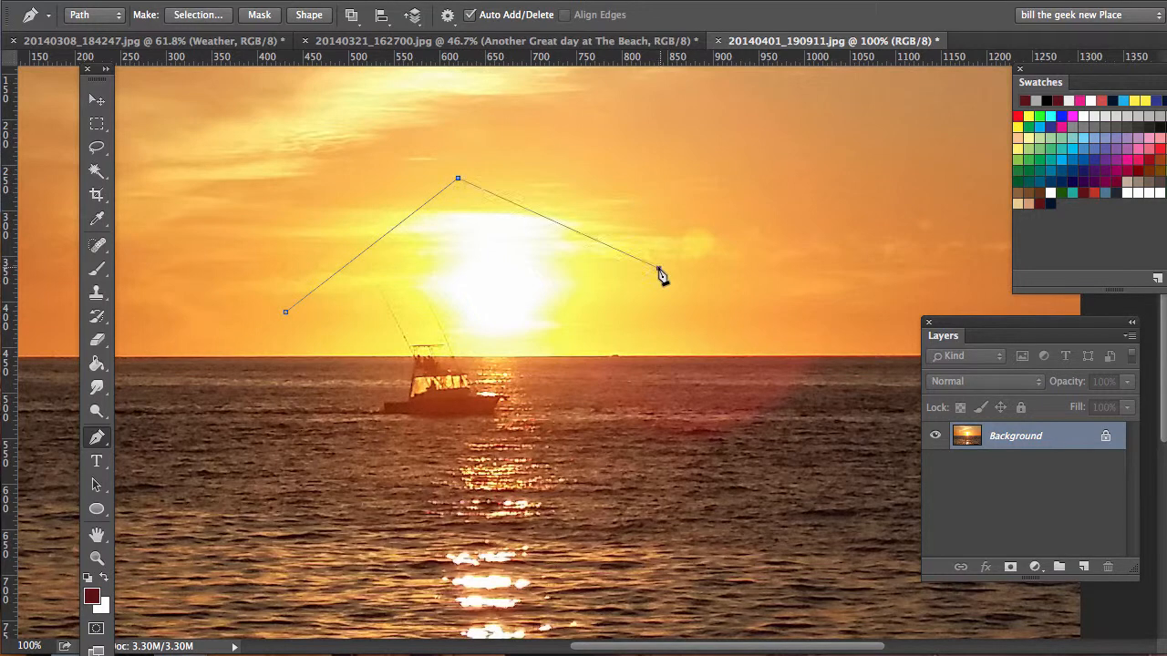
{"action": "left_click", "coordinate": [870, 168]}
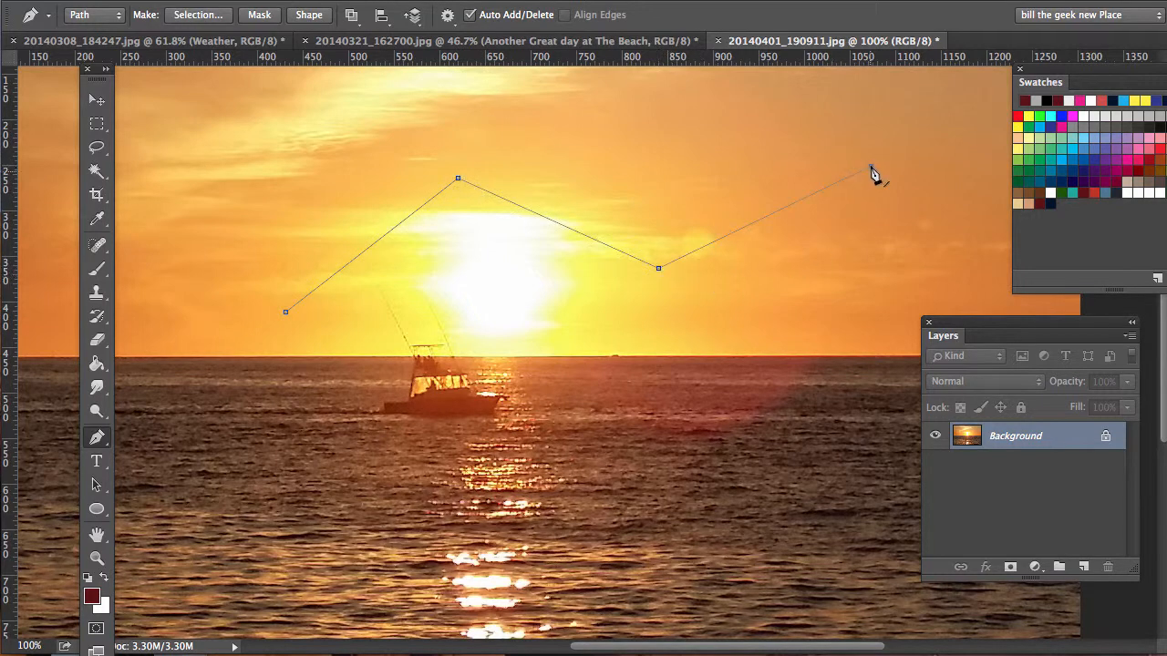
Step: Convert the path's two middle anchor points to smooth points so the zigzag becomes an S-shaped wave
{"action": "left_click", "coordinate": [106, 443]}
{"action": "left_click", "coordinate": [149, 502]}
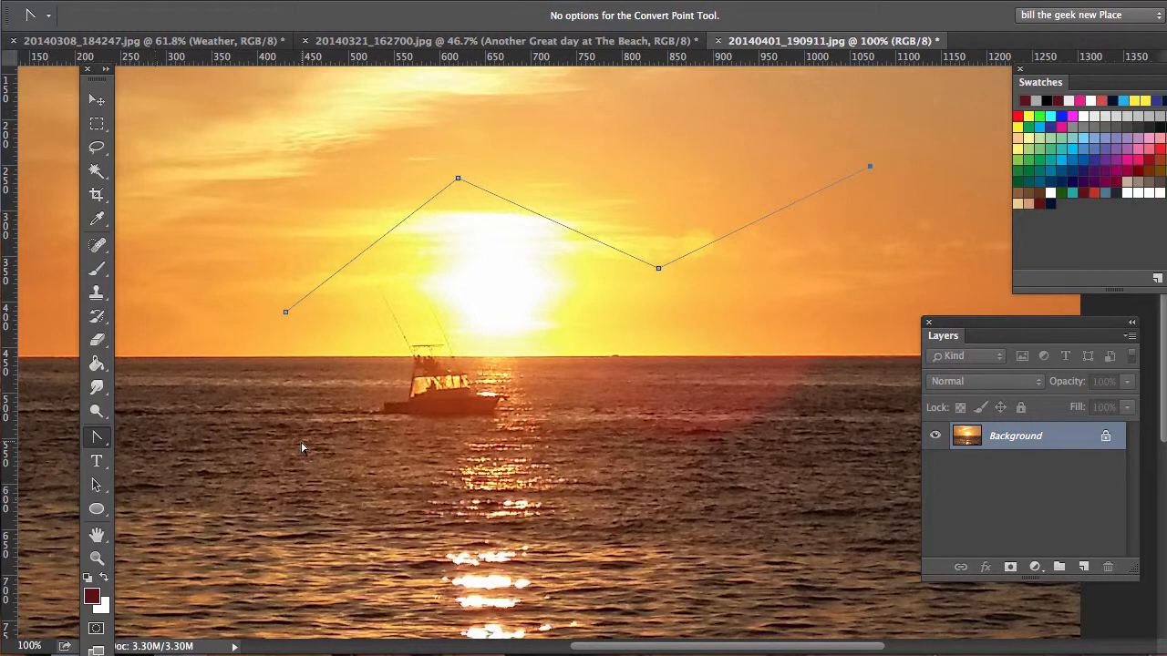
{"action": "left_click_drag", "start_coordinate": [458, 178], "coordinate": [542, 167]}
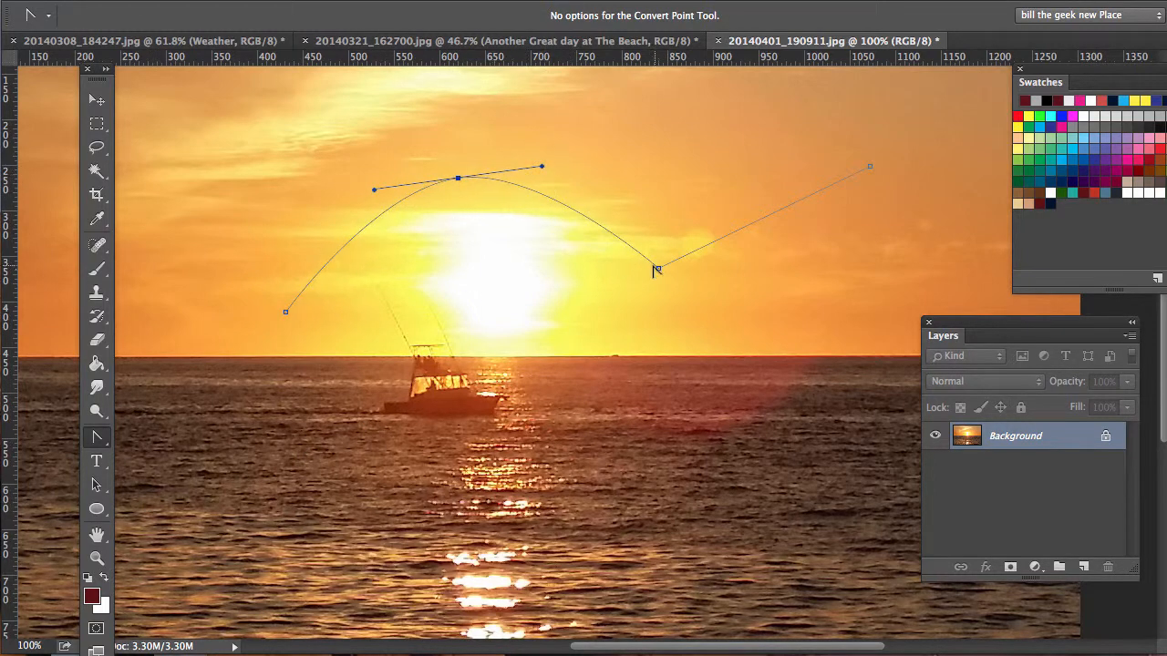
{"action": "left_click_drag", "start_coordinate": [658, 268], "coordinate": [775, 302]}
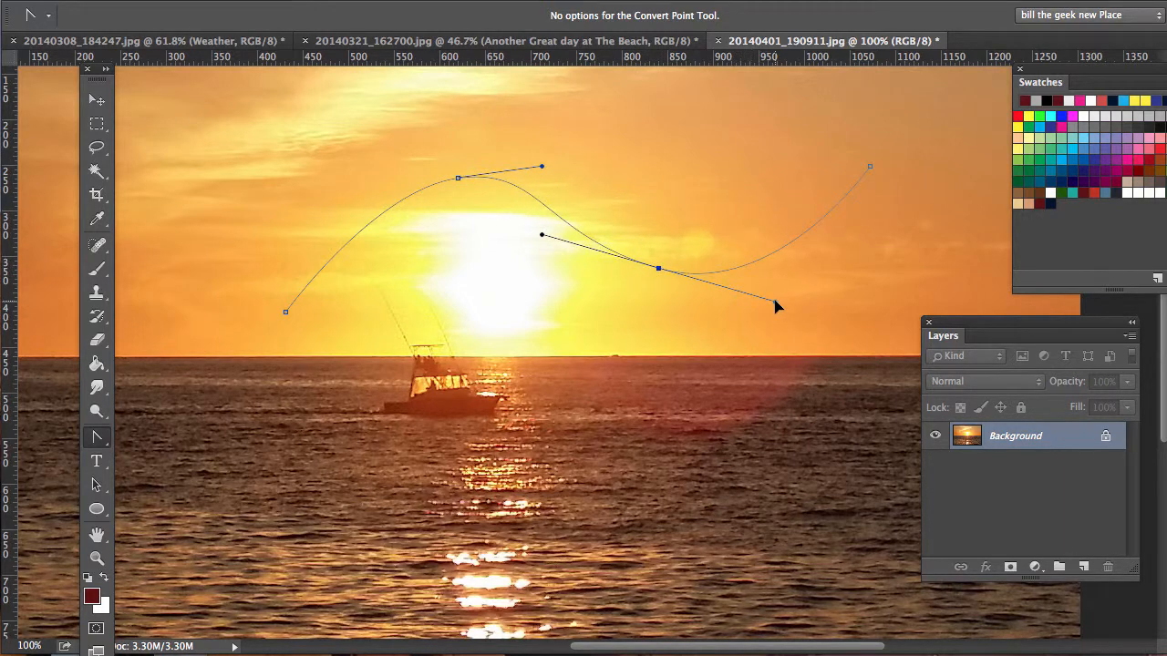
Step: Add the dark red 72 pt Lao MN Bold text "this is a great day here" along the wavy path, starting near its lower-left end
{"action": "left_click", "coordinate": [97, 462]}
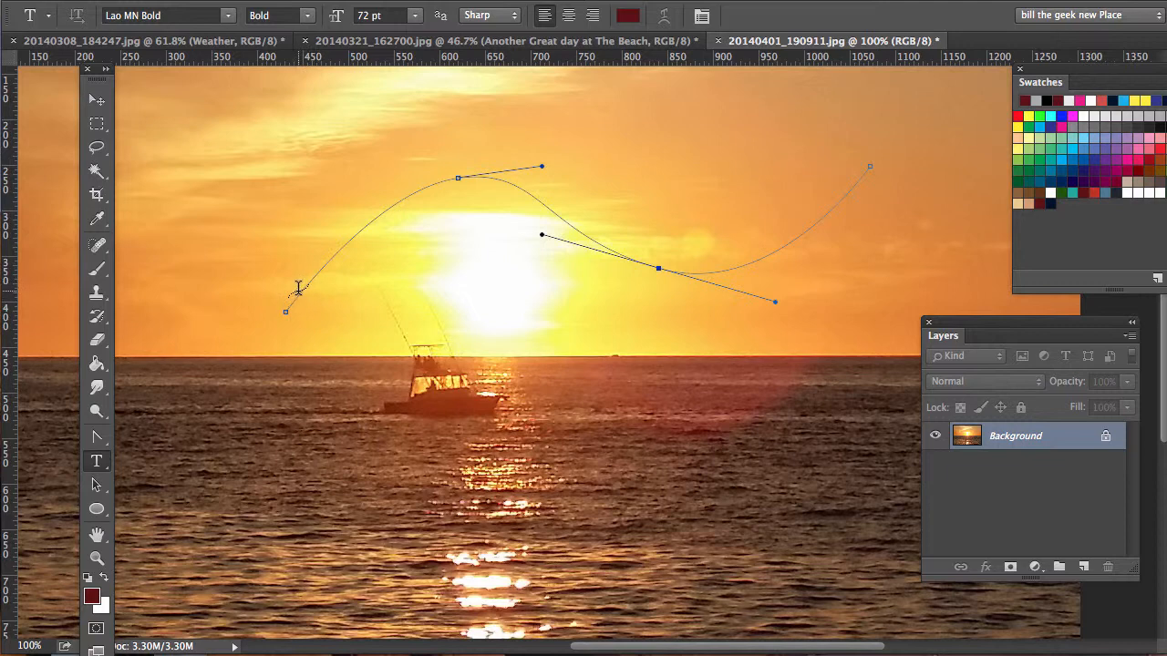
{"action": "left_click", "coordinate": [300, 289]}
{"action": "type", "text": "th"}
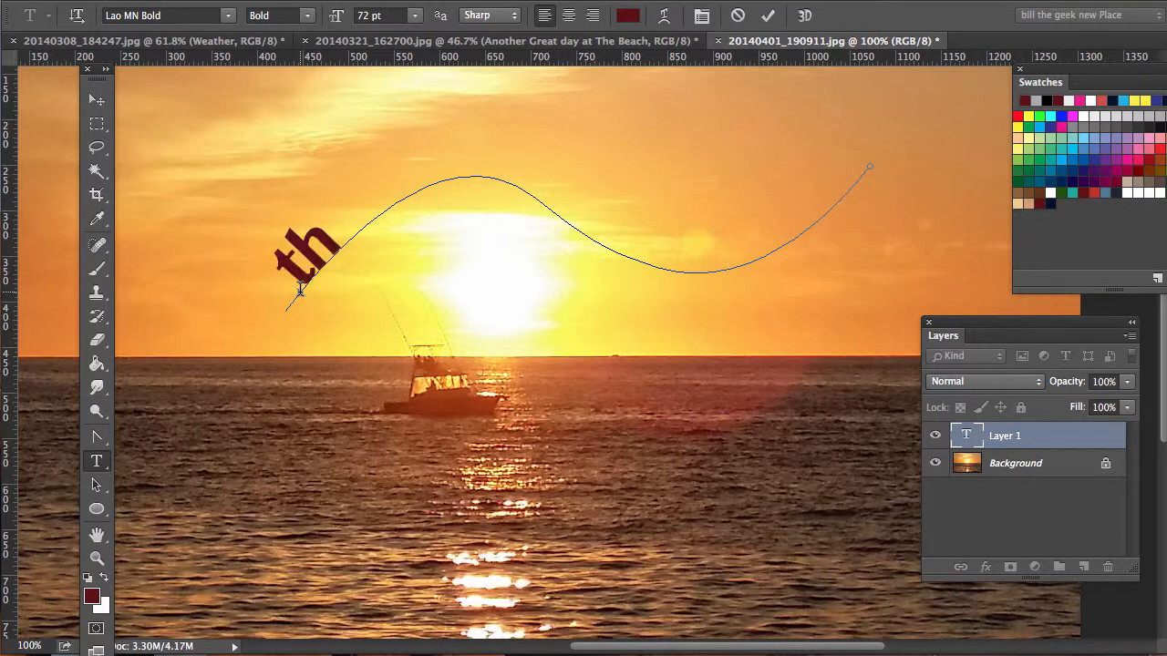
{"action": "type", "text": "is is"}
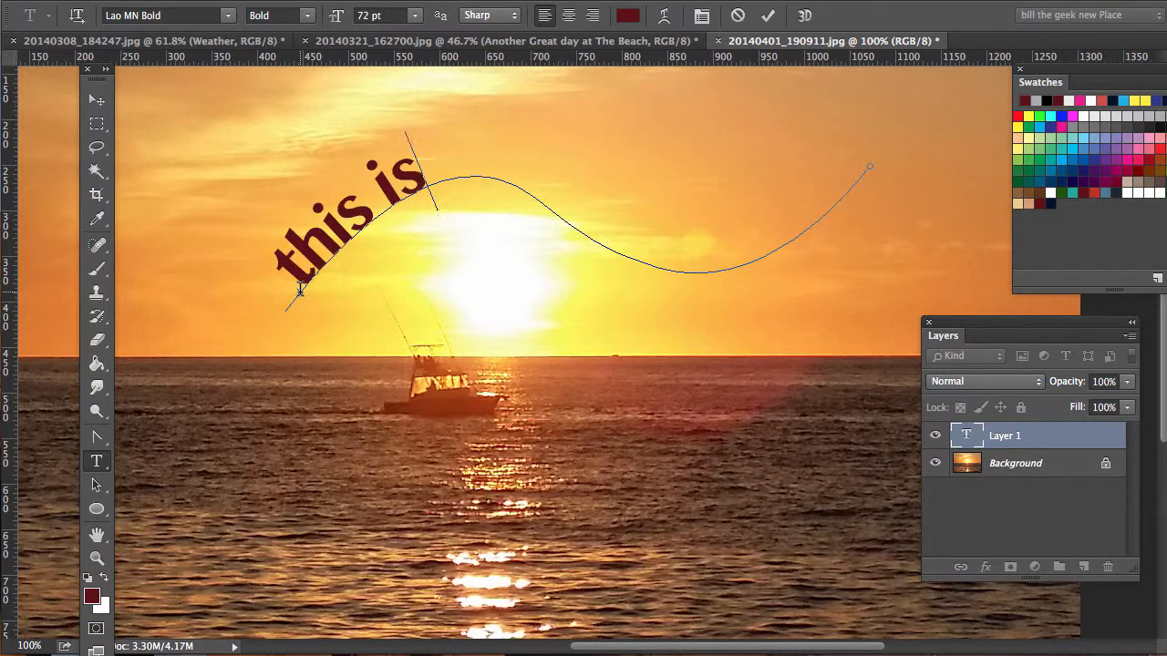
{"action": "type", "text": " a g"}
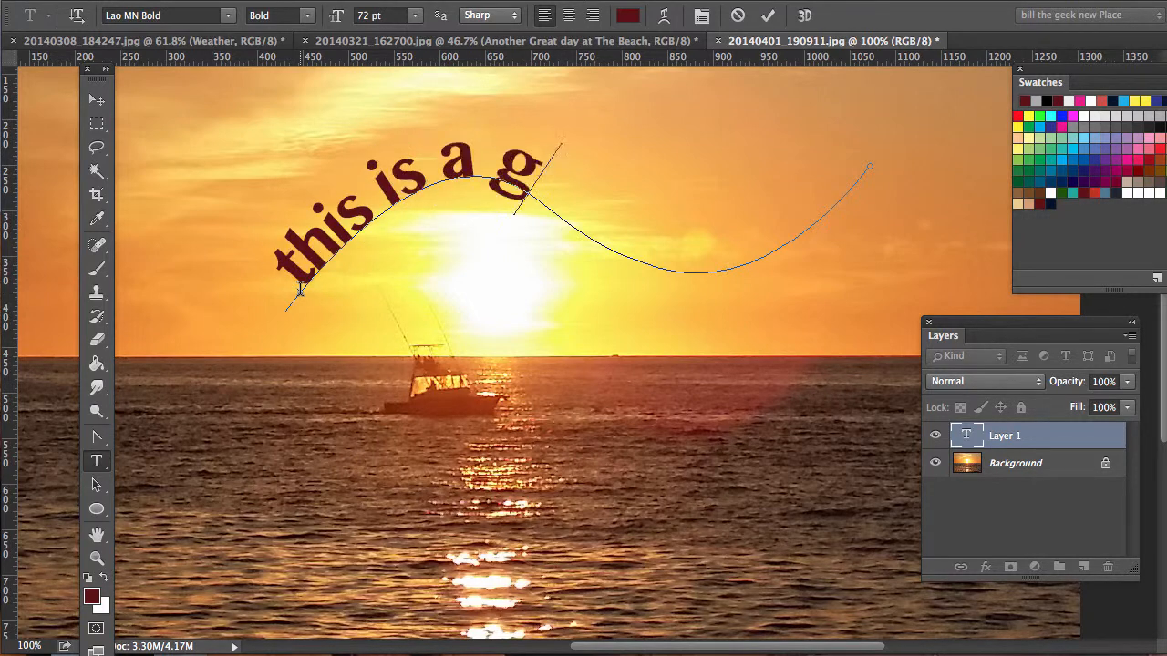
{"action": "type", "text": "reat day"}
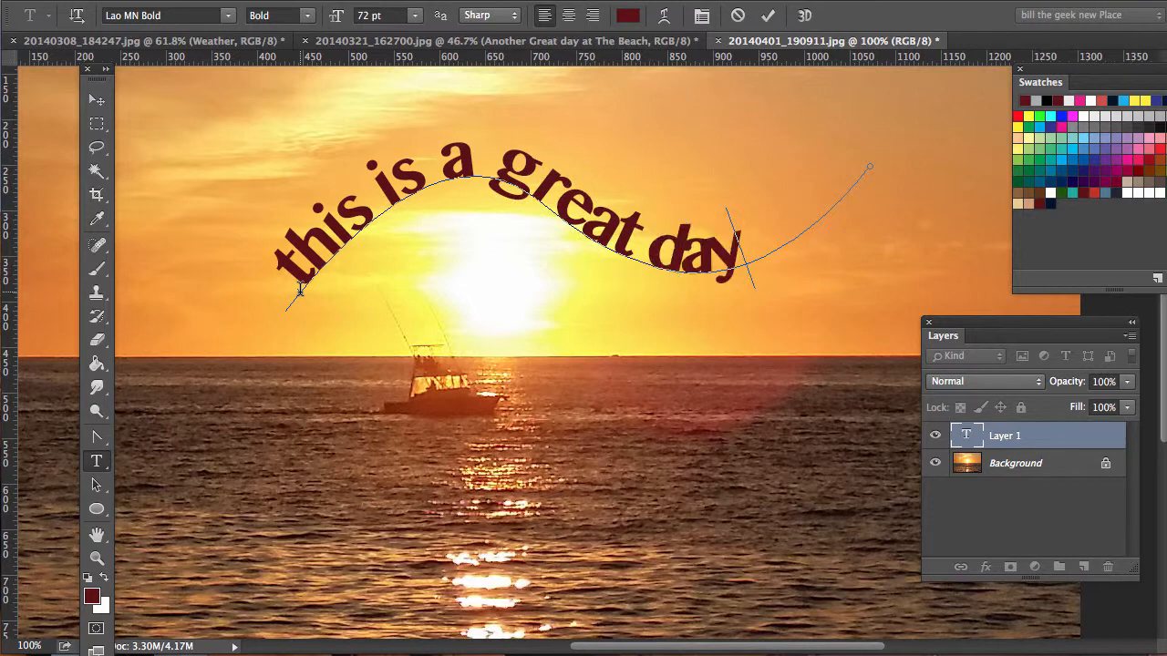
{"action": "type", "text": " here"}
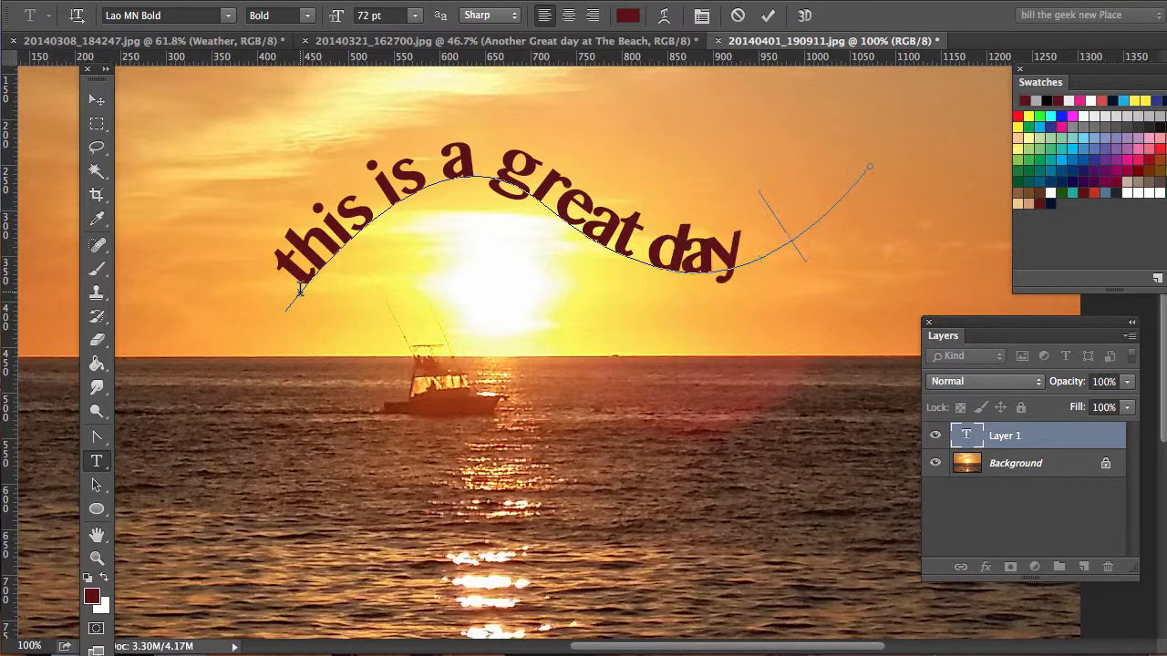